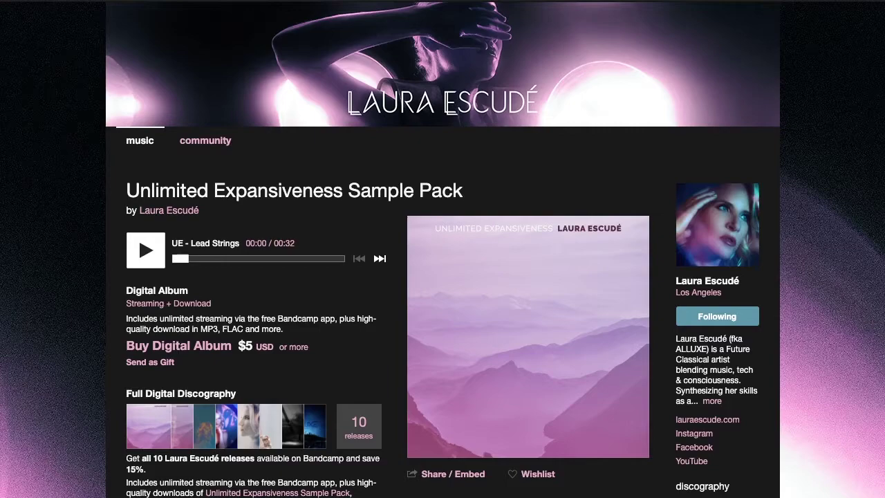
{"action": "scroll", "coordinate": [442, 276], "scroll_direction": "down", "scroll_amount": 5}
{"action": "scroll", "coordinate": [443, 276], "scroll_direction": "down", "scroll_amount": 3}
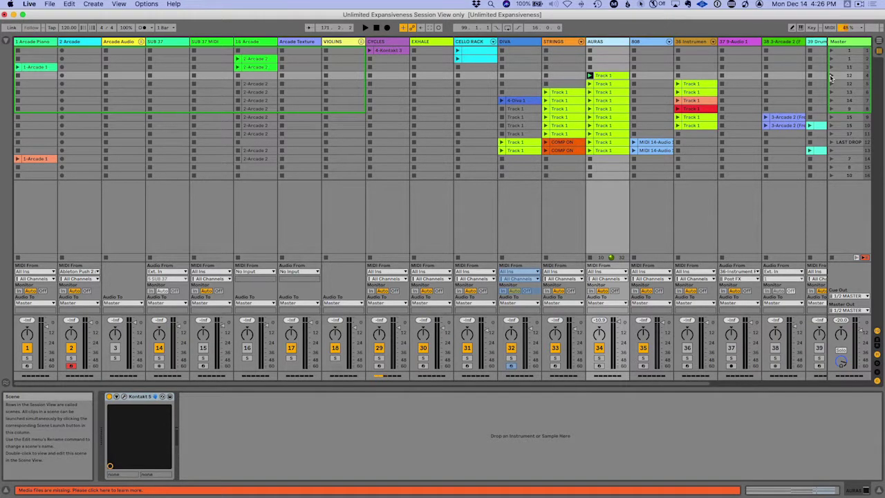
Launch the first scene named 12 and inspect the ETHERIC BODY patch in the AURAS track's Kontakt instrument
{"action": "left_click", "coordinate": [832, 77]}
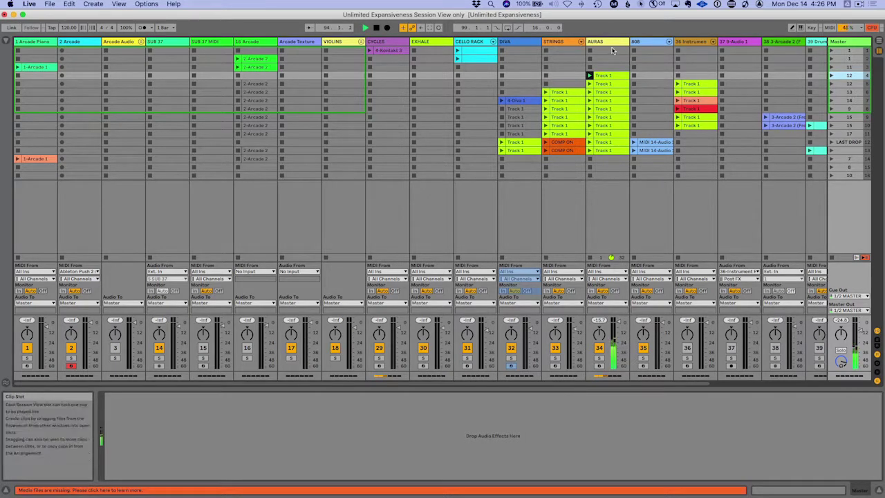
{"action": "left_click", "coordinate": [607, 43]}
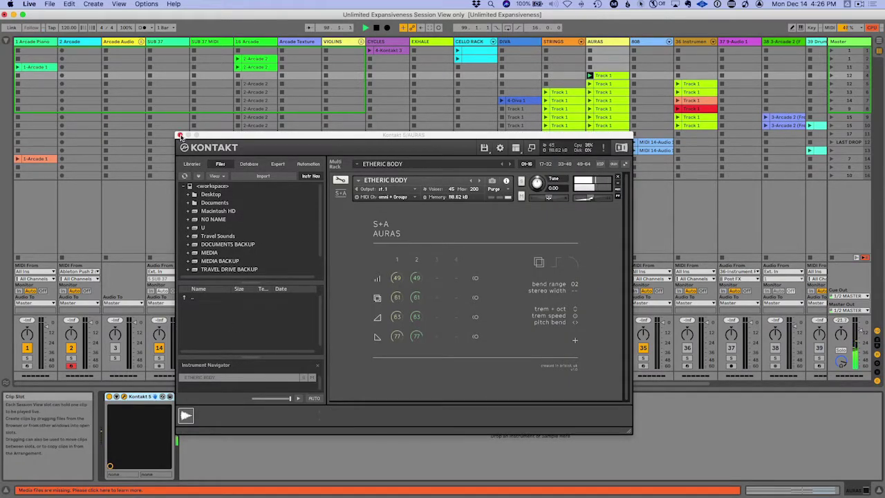
{"action": "left_click", "coordinate": [179, 135]}
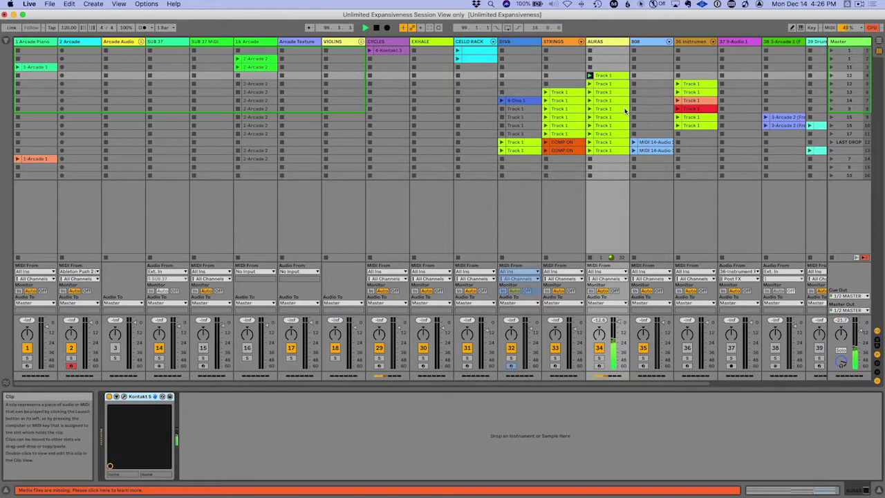
Launch scene 13 and inspect the HZStrings plug-in on the STRINGS track
{"action": "left_click", "coordinate": [832, 92]}
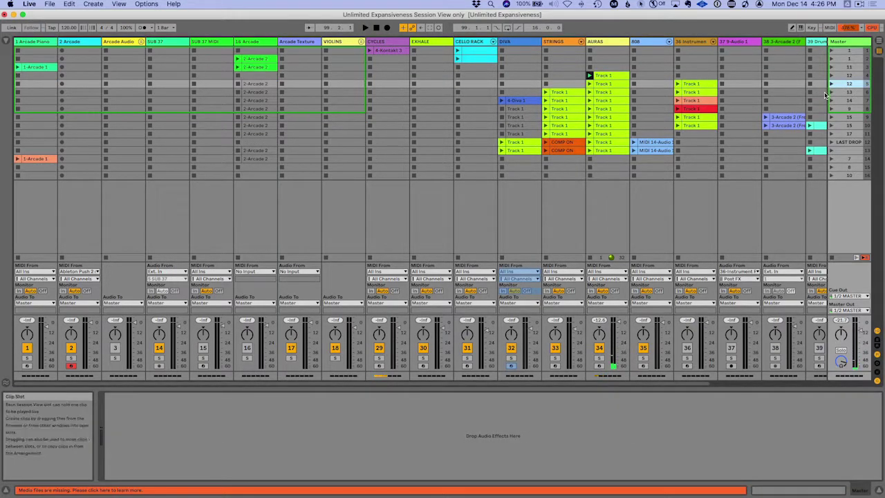
{"action": "scroll", "coordinate": [775, 104], "scroll_direction": "right", "scroll_amount": 4}
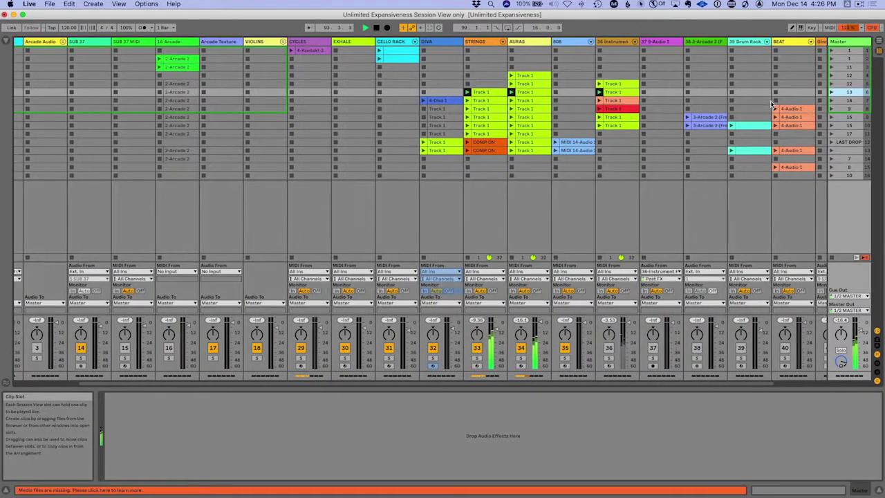
{"action": "left_click", "coordinate": [476, 41]}
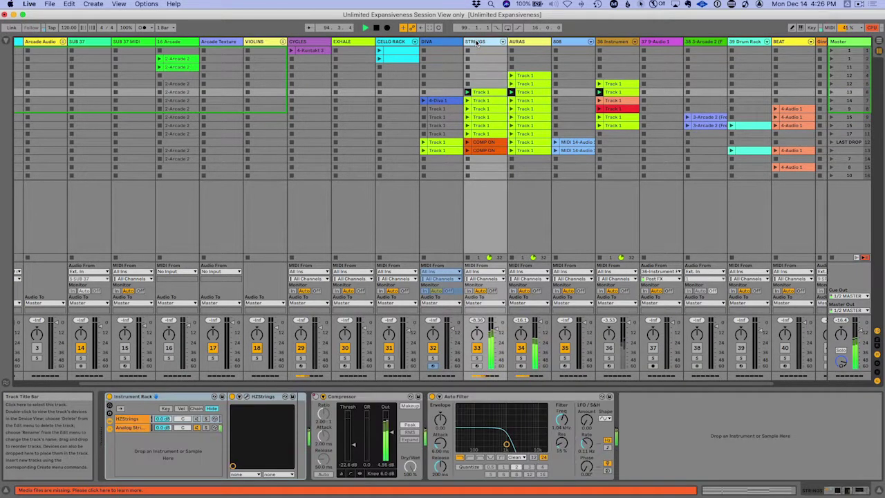
{"action": "left_click", "coordinate": [244, 397]}
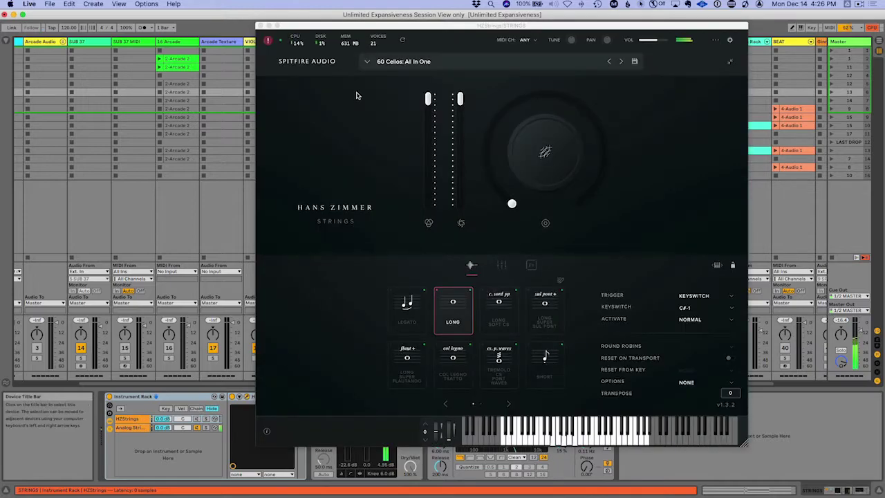
{"action": "left_click", "coordinate": [260, 27]}
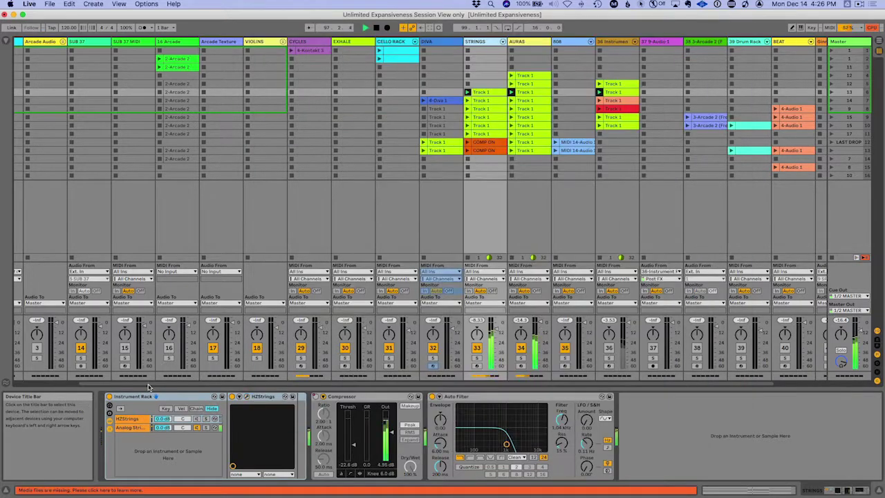
Inspect the Kontakt plug-in of the Analog Strings chain in the STRINGS track's Instrument Rack
{"action": "left_click", "coordinate": [127, 428]}
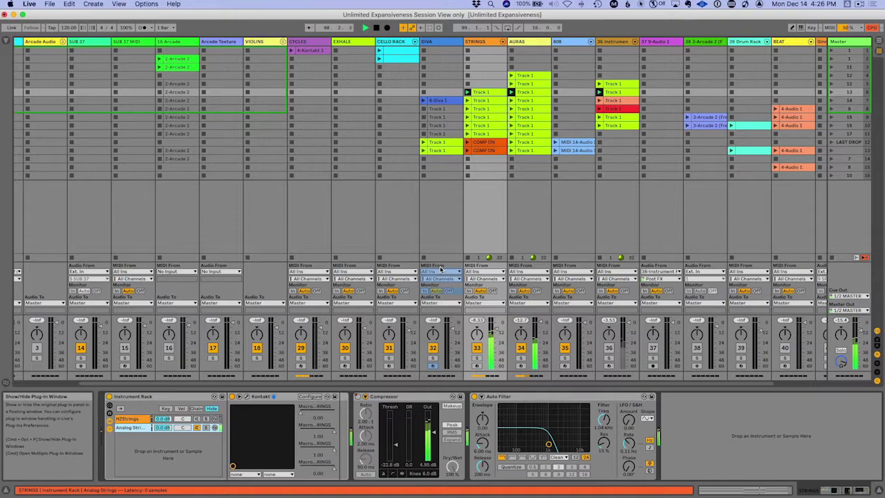
{"action": "key", "text": "super+alt+p"}
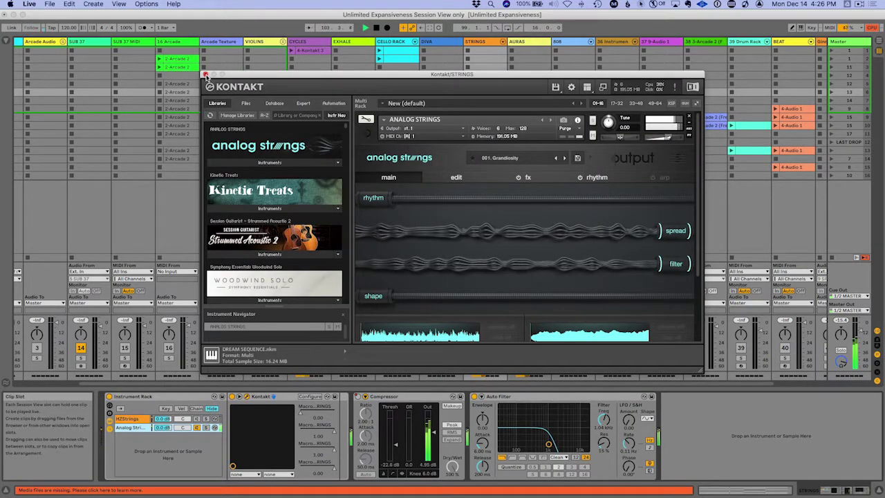
{"action": "left_click", "coordinate": [206, 75]}
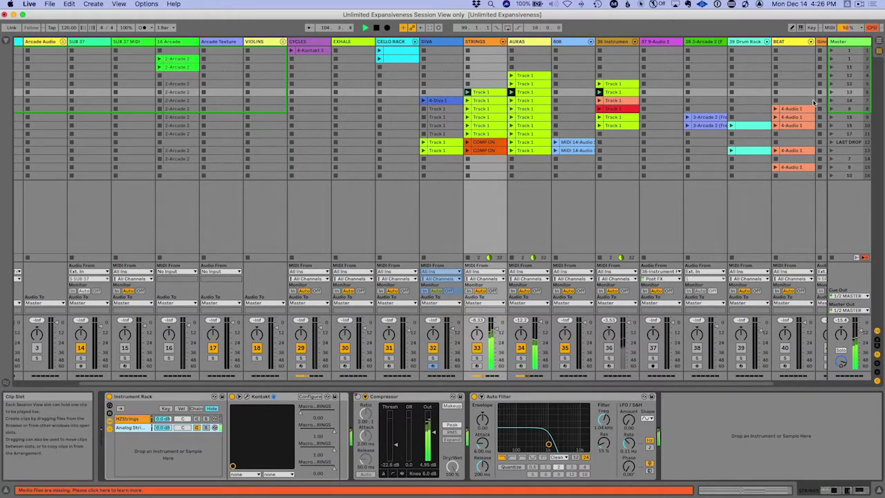
Launch scene 14 and look over its playing clips up to the BEAT and Ginny Violin tracks
{"action": "left_click", "coordinate": [846, 102]}
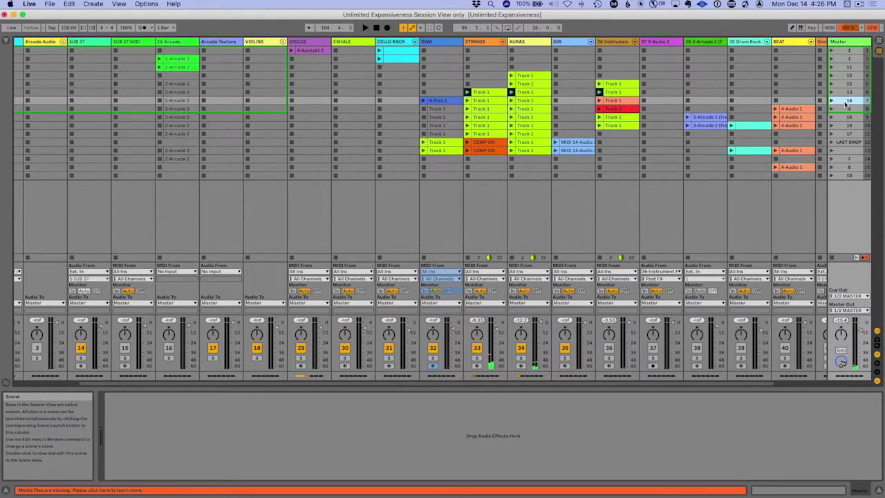
{"action": "left_click", "coordinate": [833, 101]}
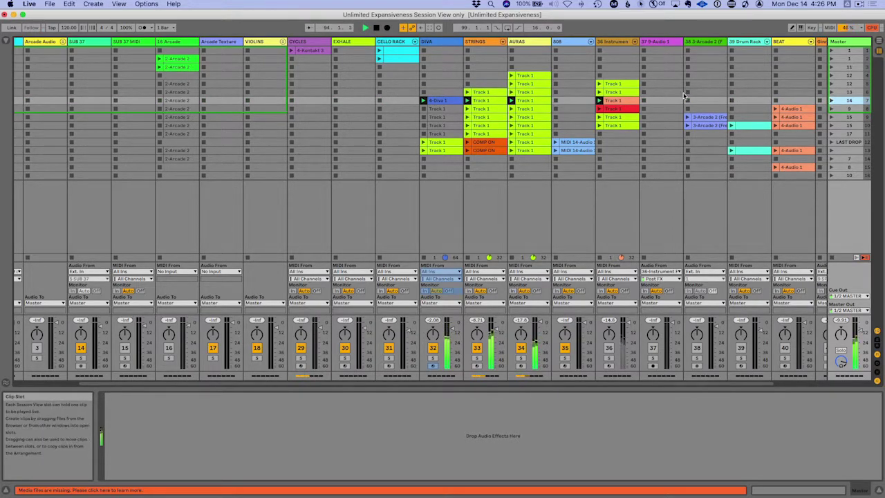
{"action": "scroll", "coordinate": [588, 110], "scroll_direction": "right", "scroll_amount": 2}
{"action": "scroll", "coordinate": [588, 109], "scroll_direction": "right", "scroll_amount": 2}
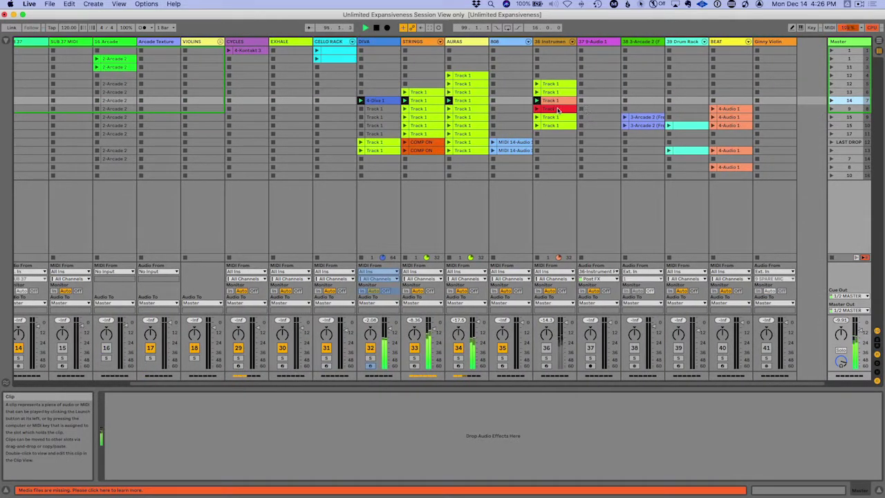
Launch scene 9 and the first scene 15, and activate tracks 38 and 36 so that they are heard
{"action": "left_click", "coordinate": [832, 109]}
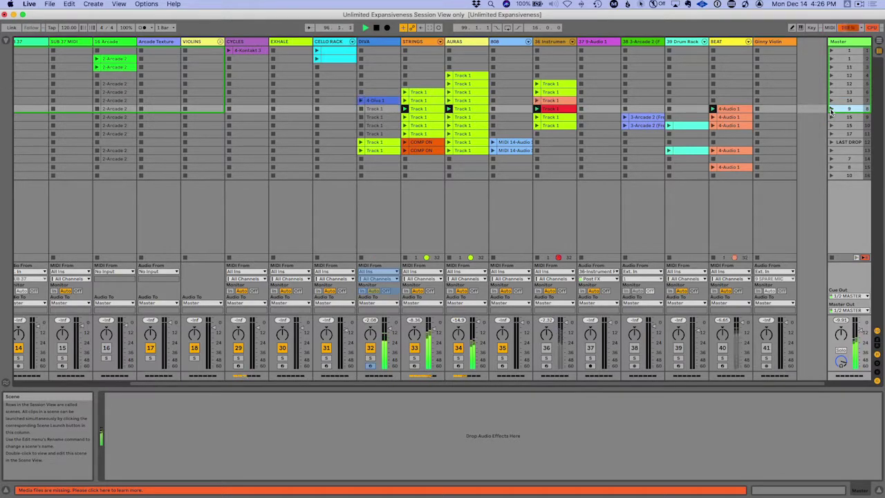
{"action": "left_click", "coordinate": [832, 117]}
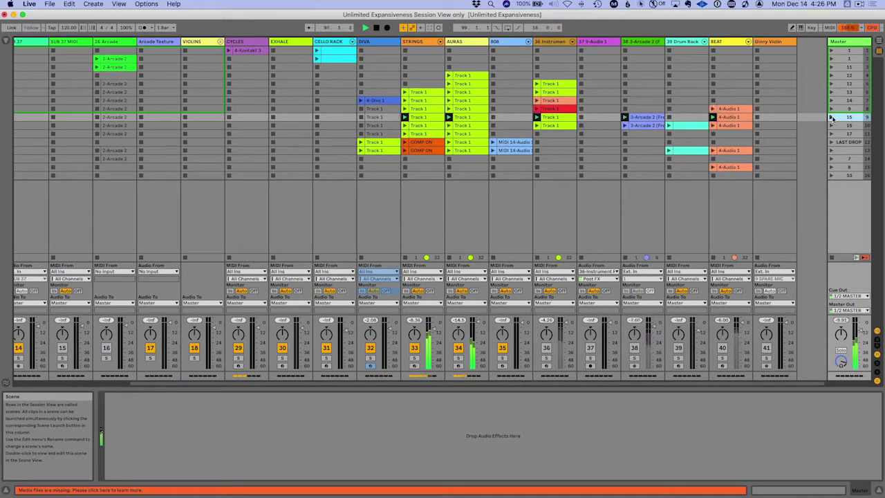
{"action": "left_click", "coordinate": [634, 348]}
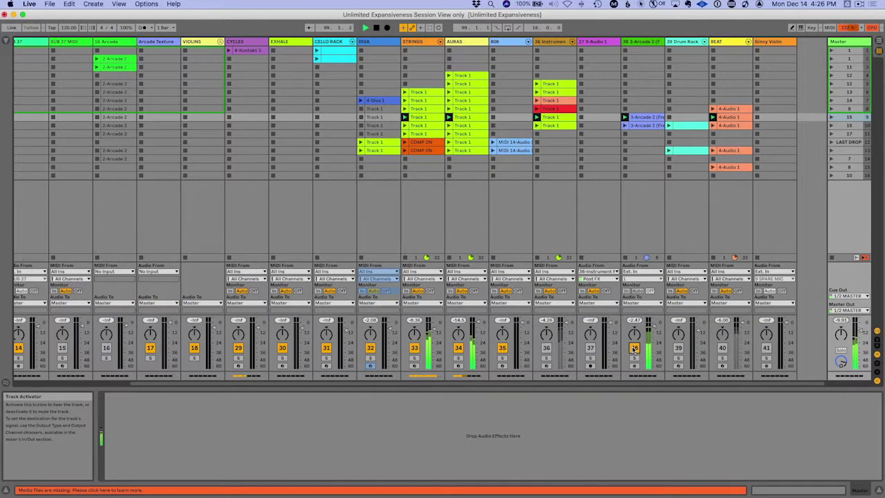
{"action": "left_click", "coordinate": [547, 348]}
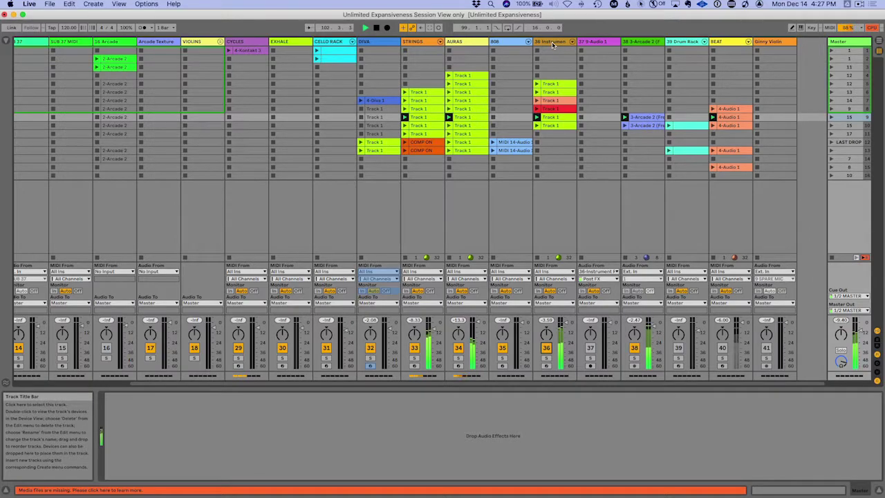
Inspect the Diva synth and the Crystallizer effect on the 36-Instrument Rack track, closing each plug-in window after viewing
{"action": "left_click", "coordinate": [553, 43]}
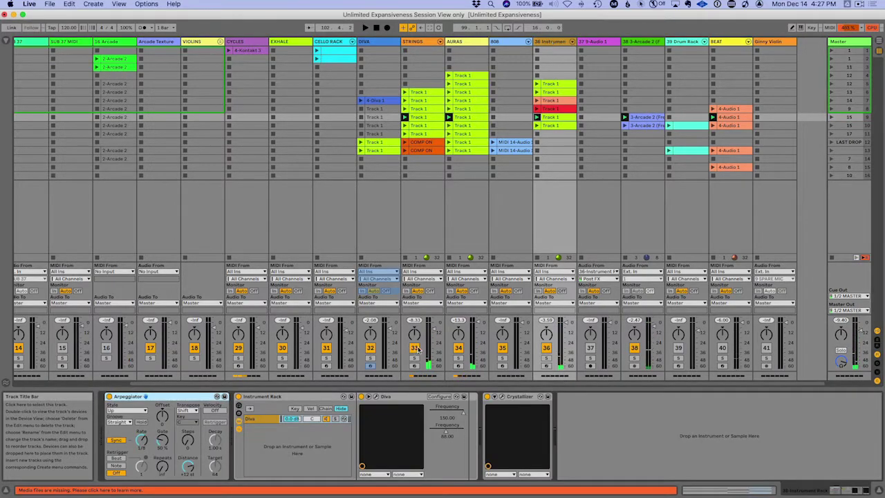
{"action": "left_click", "coordinate": [376, 400]}
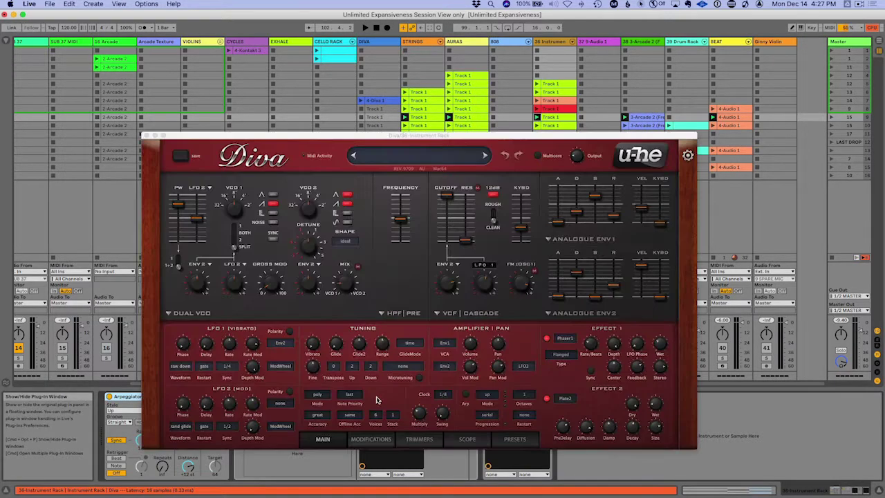
{"action": "left_click", "coordinate": [146, 136]}
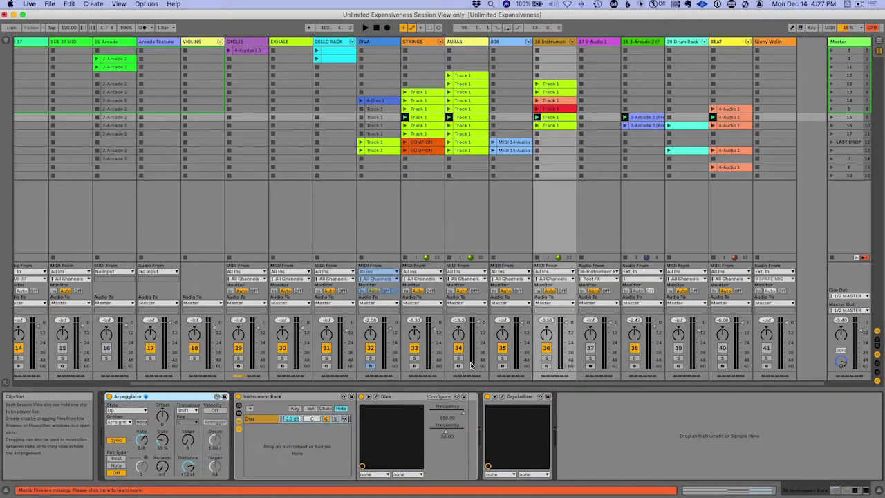
{"action": "left_click", "coordinate": [502, 398]}
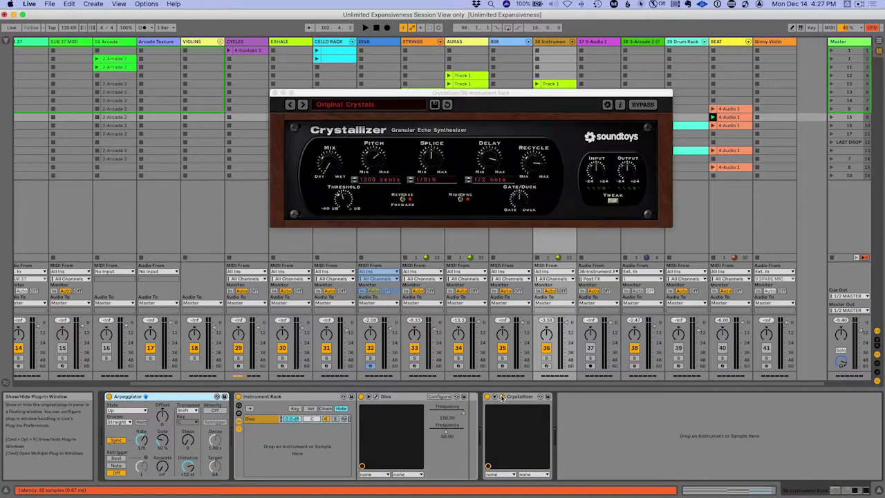
{"action": "left_click", "coordinate": [275, 93]}
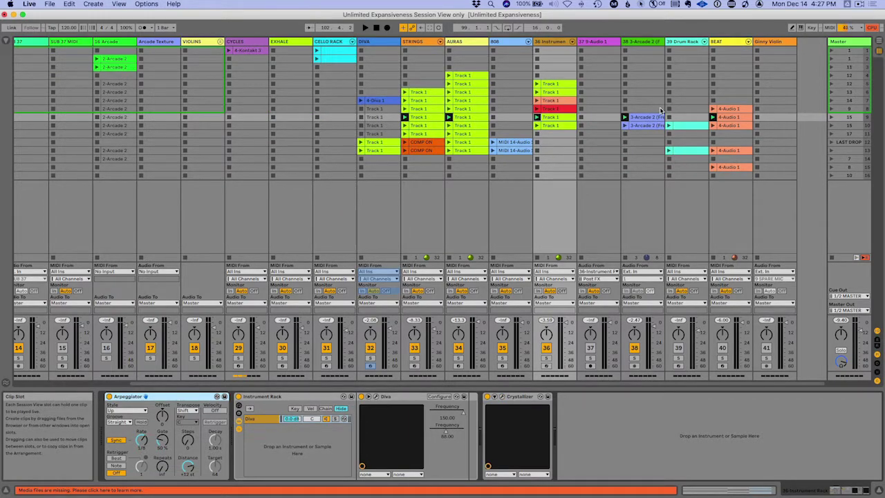
Play on through the second scene 15, scene 17 and the LAST DROP scene
{"action": "left_click", "coordinate": [832, 132]}
{"action": "left_click", "coordinate": [832, 134]}
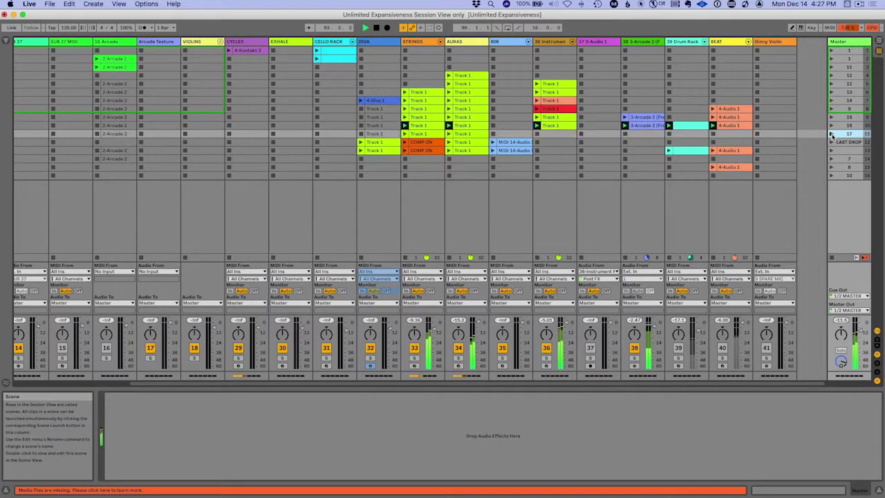
{"action": "scroll", "coordinate": [832, 138], "scroll_direction": "left", "scroll_amount": 2}
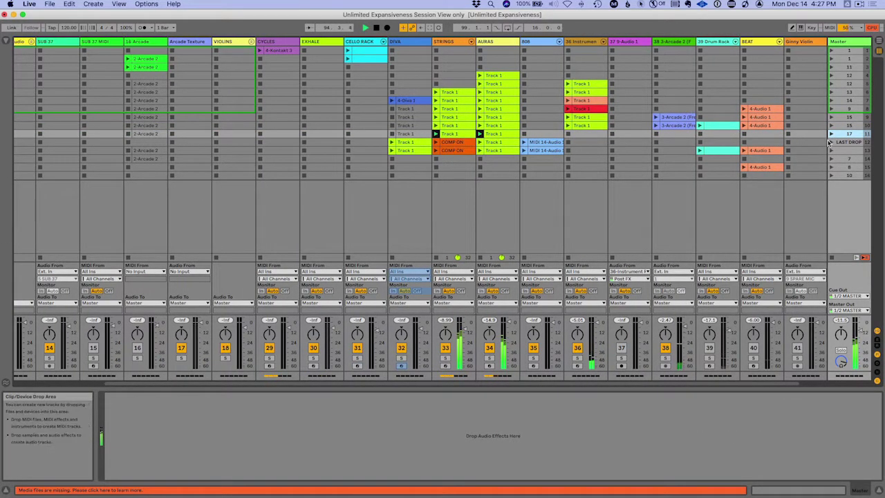
{"action": "left_click", "coordinate": [832, 143]}
Listen to the 808 track soloed, look at its device chain, and turn its solo off
{"action": "scroll", "coordinate": [493, 341], "scroll_direction": "right", "scroll_amount": 2}
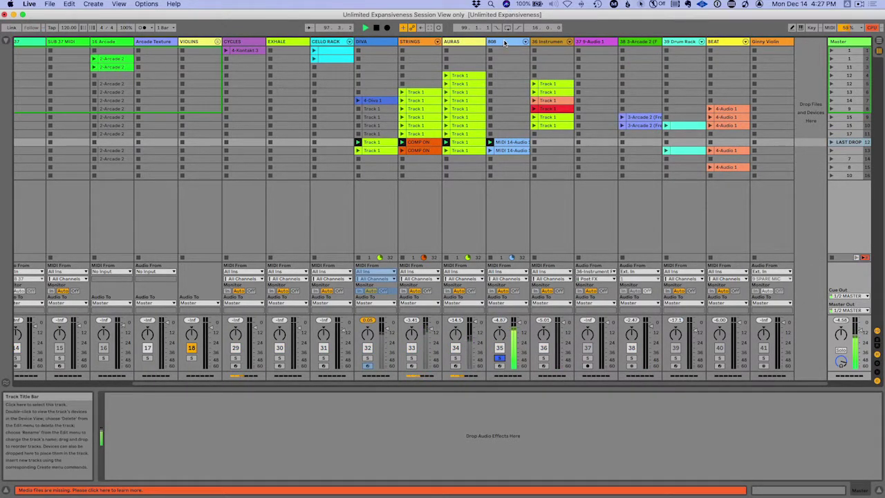
{"action": "left_click", "coordinate": [501, 359]}
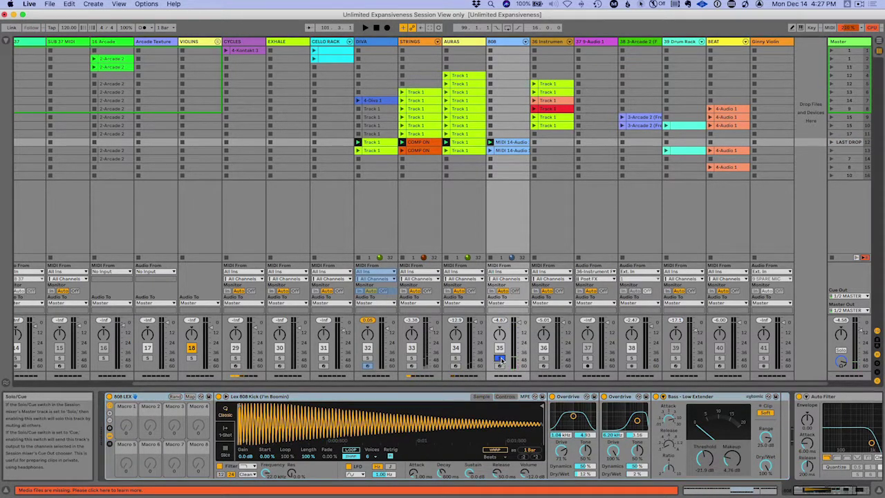
{"action": "left_click", "coordinate": [500, 359]}
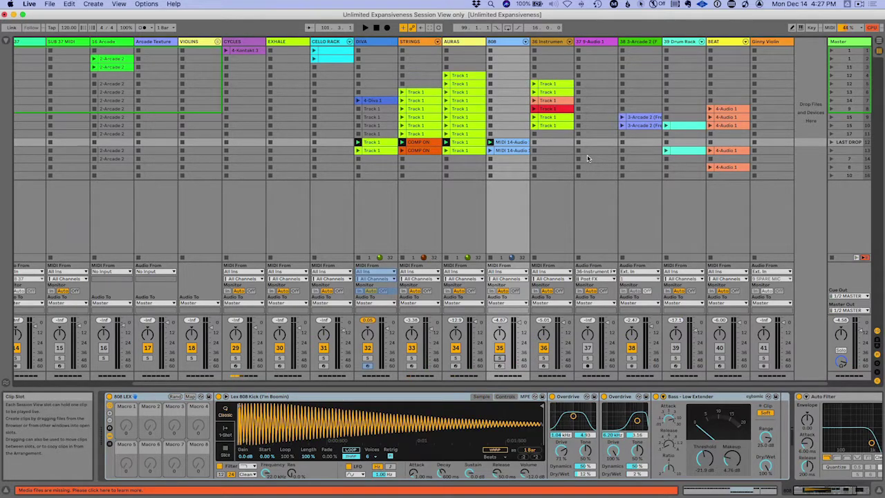
Switch to Arrangement View and return all tracks to playing their arrangement clips
{"action": "key", "text": "Tab"}
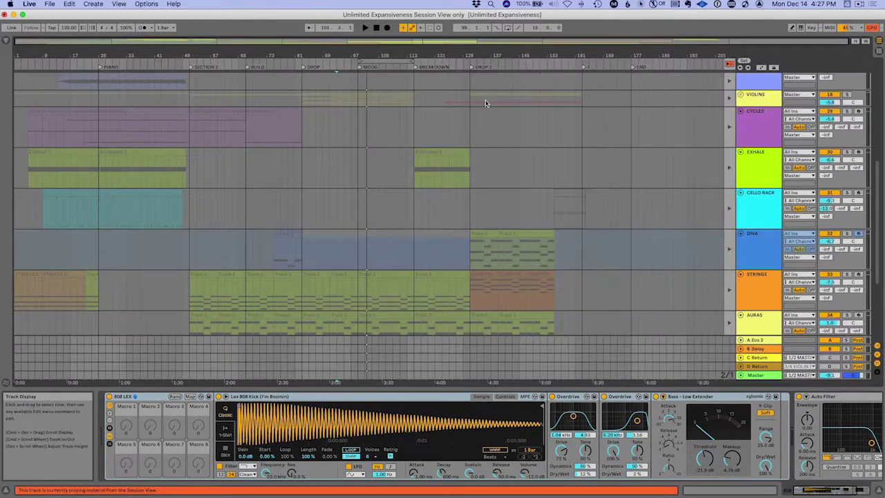
{"action": "left_click", "coordinate": [730, 65]}
{"action": "scroll", "coordinate": [526, 155], "scroll_direction": "down", "scroll_amount": 5}
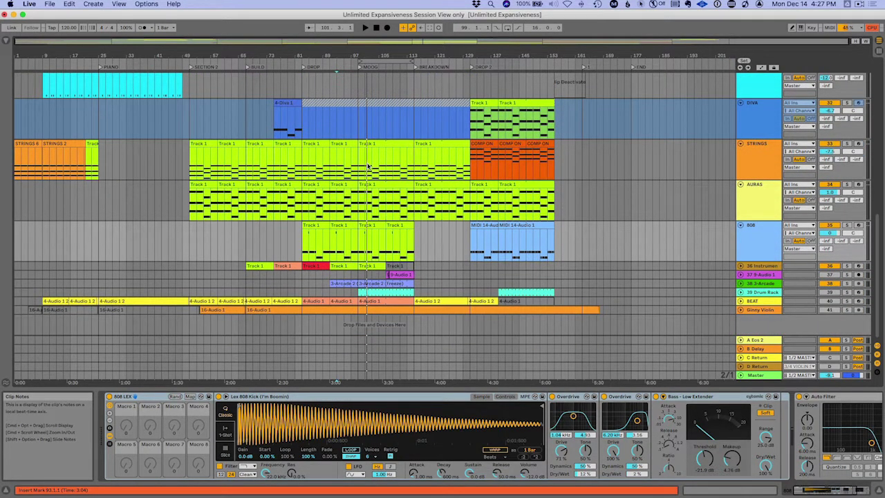
Play the SUB 37 1 clip in the MOOG section with the SUB 37 track soloed
{"action": "scroll", "coordinate": [368, 167], "scroll_direction": "up", "scroll_amount": 12}
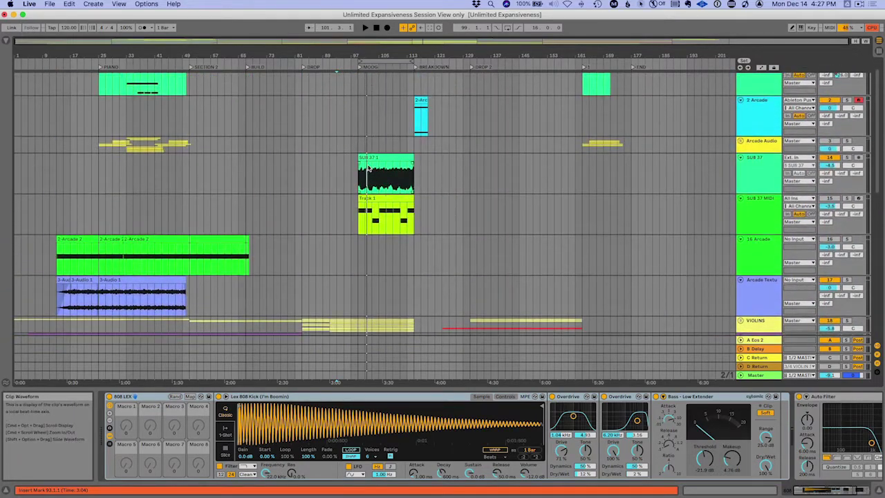
{"action": "scroll", "coordinate": [367, 167], "scroll_direction": "up", "scroll_amount": 2}
{"action": "scroll", "coordinate": [368, 167], "scroll_direction": "down", "scroll_amount": 1}
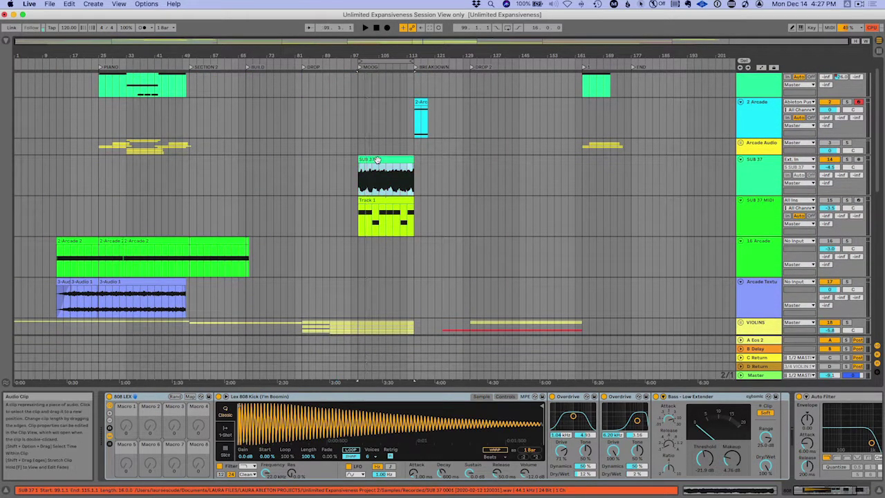
{"action": "left_click", "coordinate": [534, 158]}
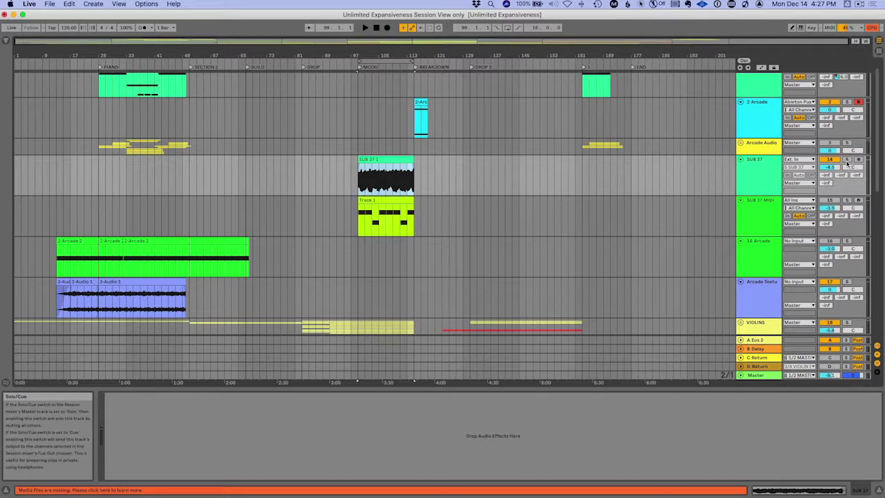
{"action": "key", "text": "space"}
{"action": "left_click", "coordinate": [846, 159]}
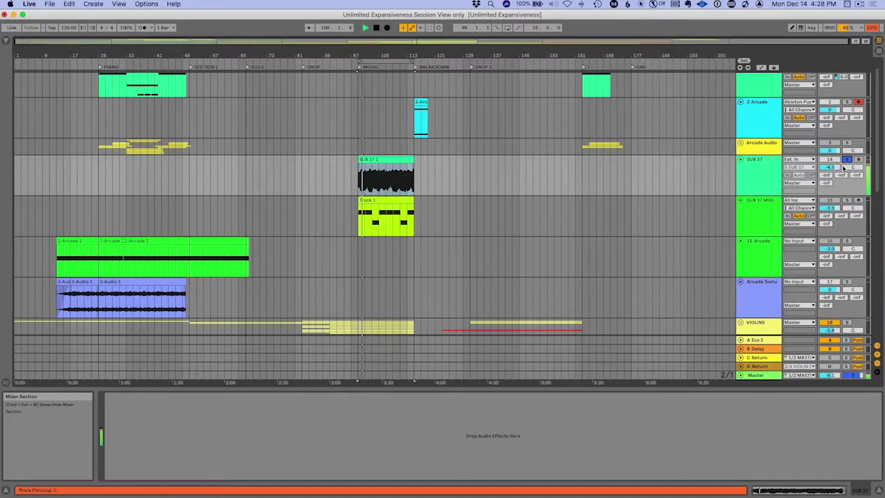
Stop playback, unsolo the SUB 37 track, and look at the SUB 37 MIDI track's External Instrument routing and its Track 1 clip
{"action": "key", "text": "space"}
{"action": "left_click", "coordinate": [846, 160]}
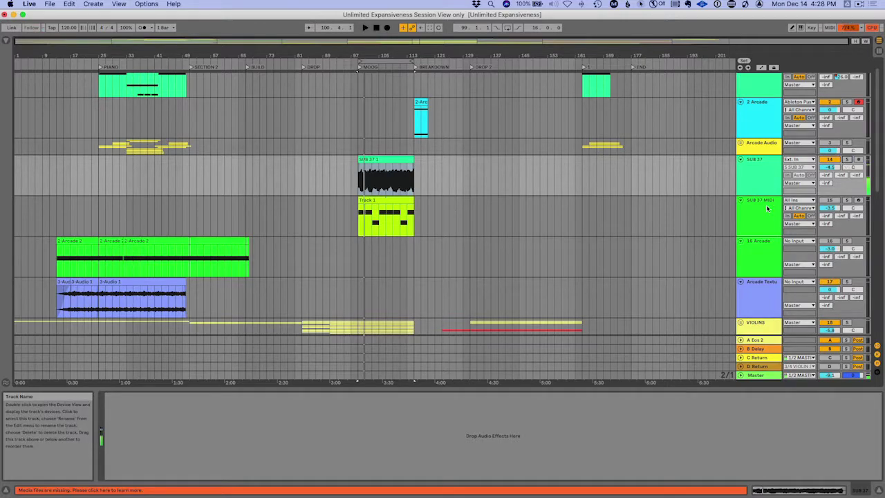
{"action": "left_click", "coordinate": [768, 207]}
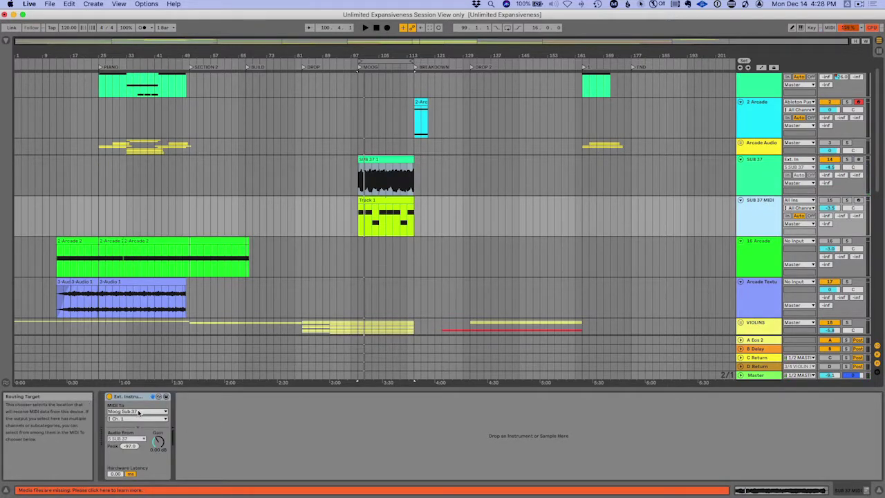
{"action": "left_click", "coordinate": [130, 440]}
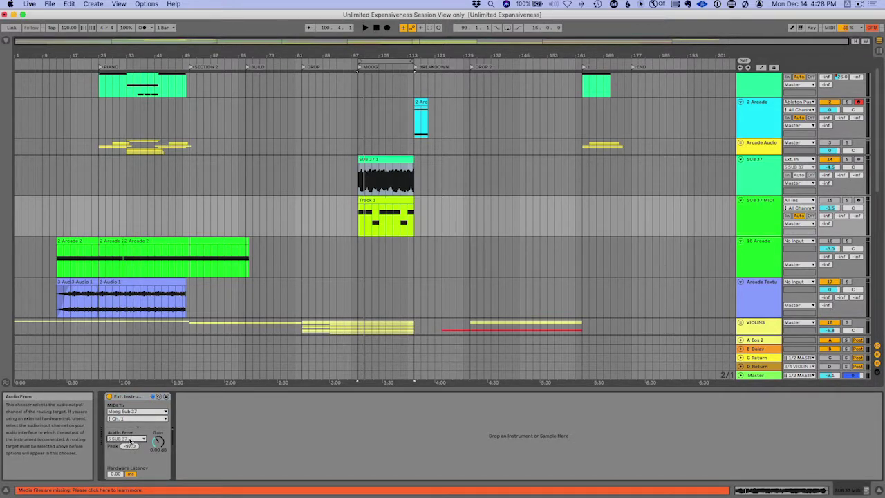
{"action": "left_click", "coordinate": [384, 201]}
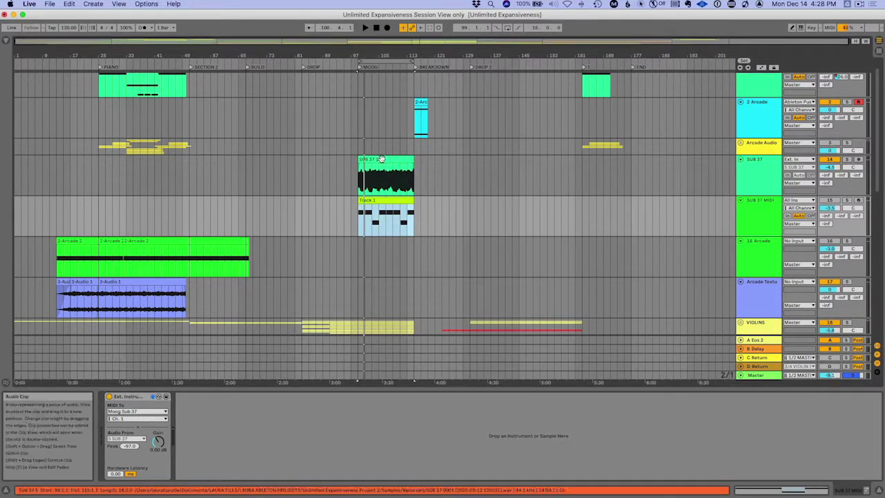
Solo the Arcade Texture track and play it from bar 21, shortly before the PIANO section
{"action": "scroll", "coordinate": [219, 244], "scroll_direction": "down", "scroll_amount": 3}
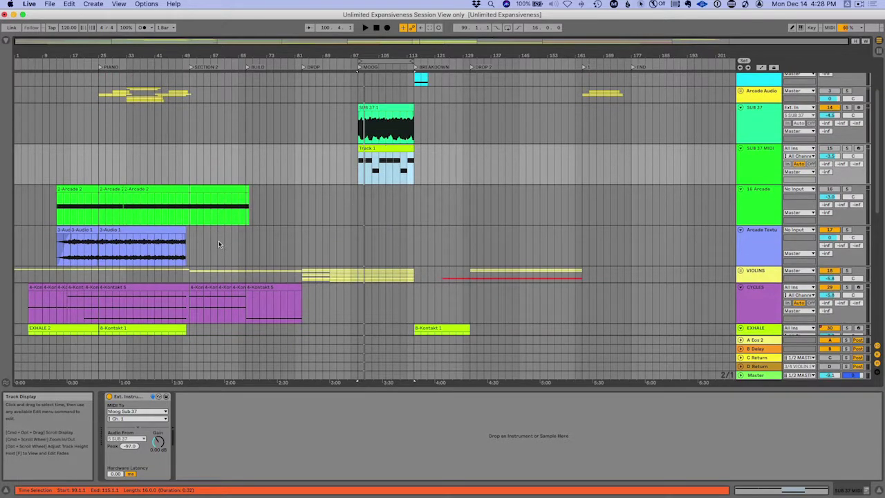
{"action": "scroll", "coordinate": [848, 263], "scroll_direction": "up", "scroll_amount": 2}
{"action": "left_click", "coordinate": [847, 263]}
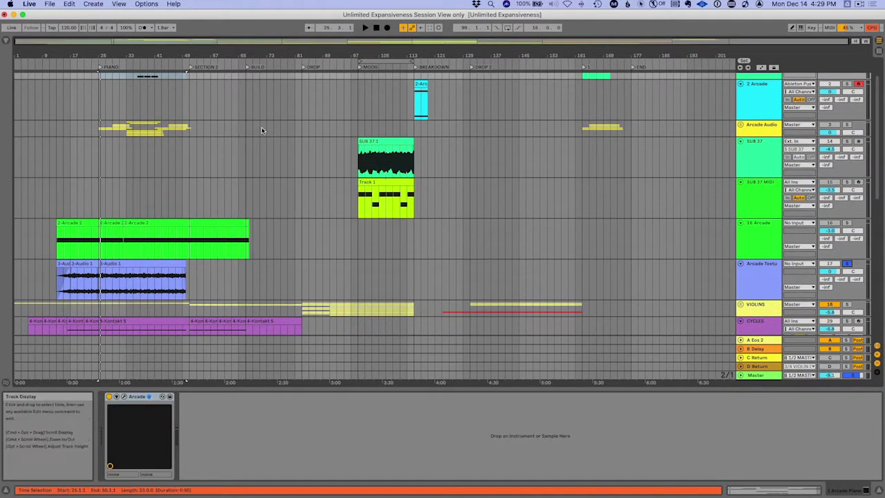
{"action": "left_click", "coordinate": [81, 63]}
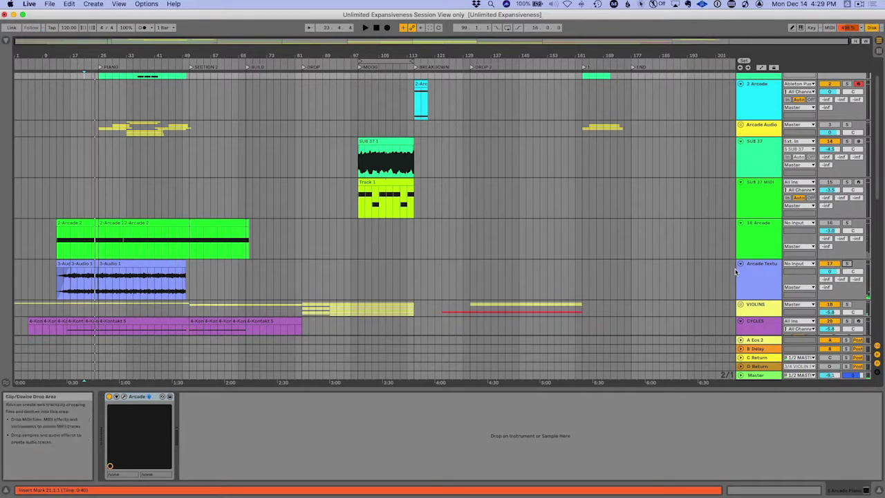
Expand the VIOLINS group and look over the viola and violin tracks inside it
{"action": "left_click", "coordinate": [741, 304]}
{"action": "scroll", "coordinate": [729, 294], "scroll_direction": "down", "scroll_amount": 5}
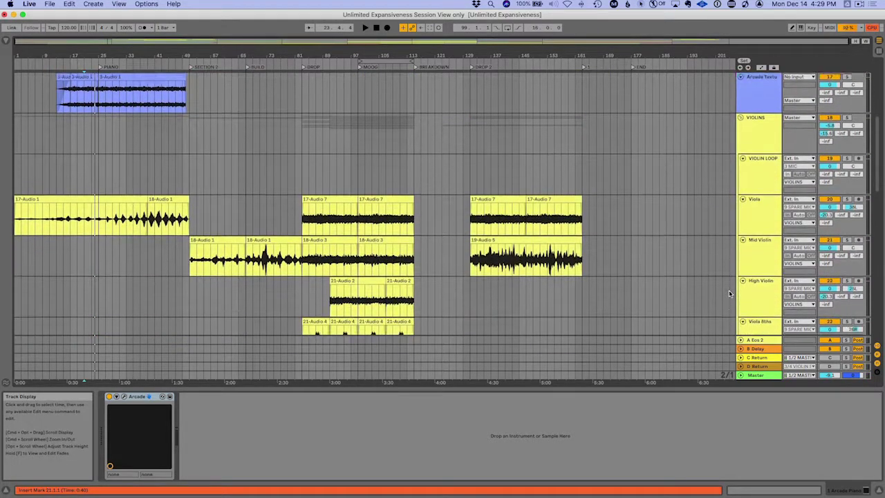
{"action": "scroll", "coordinate": [729, 294], "scroll_direction": "down", "scroll_amount": 1}
Play the Viola track's first 17-Audio 7 clip at the DROP section soloed, and turn its solo off
{"action": "left_click", "coordinate": [331, 186]}
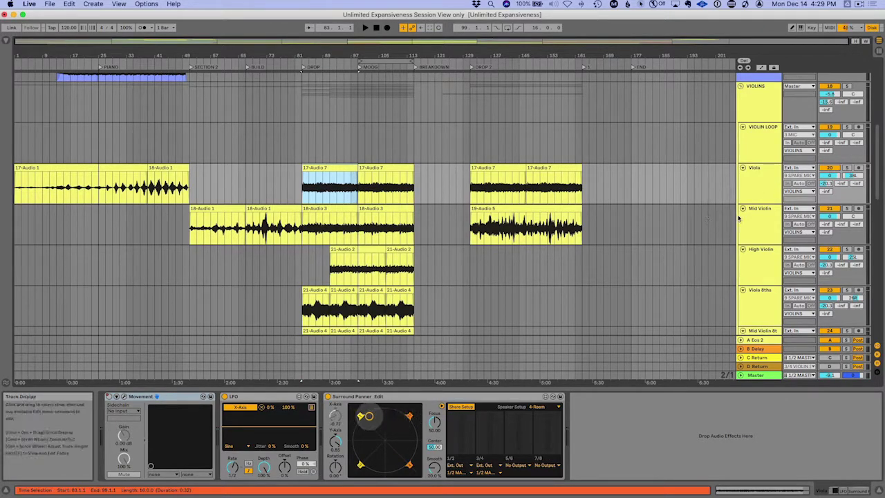
{"action": "left_click", "coordinate": [848, 169]}
{"action": "key", "text": "space"}
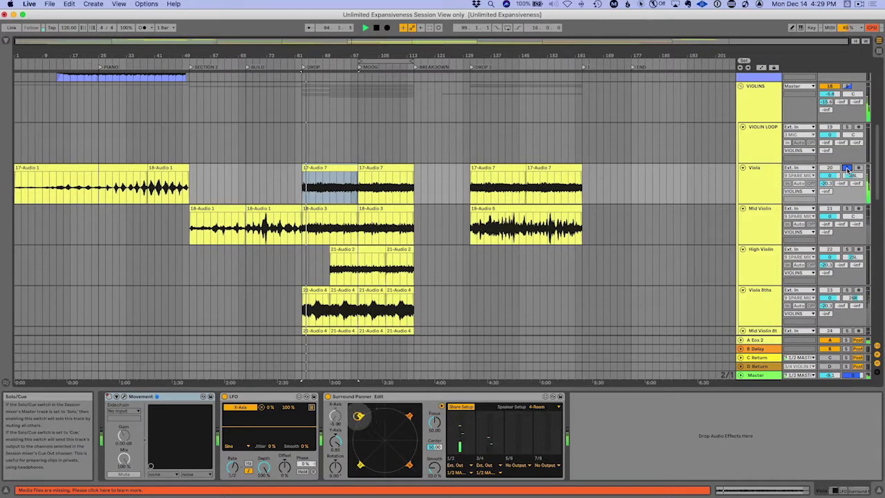
{"action": "left_click", "coordinate": [846, 169]}
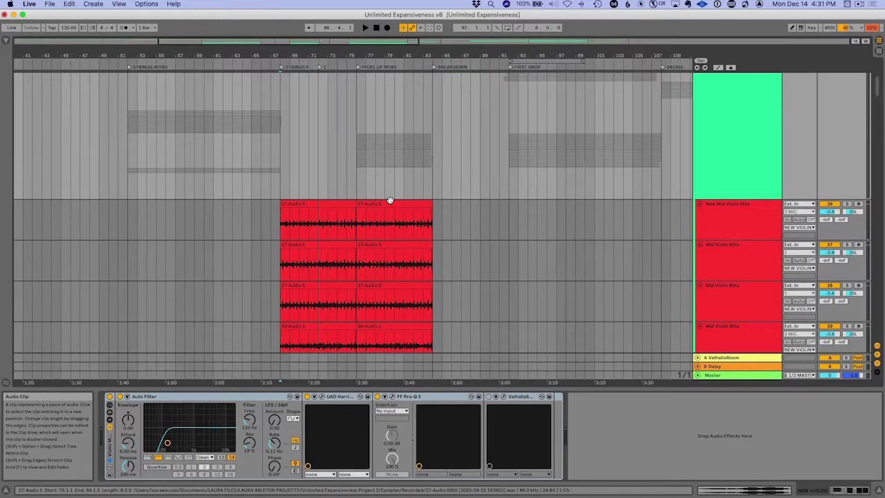
Solo the NEW VIOLINS group in the Unlimited Expansiveness v8 set and play from bar 68
{"action": "scroll", "coordinate": [359, 200], "scroll_direction": "up", "scroll_amount": 5}
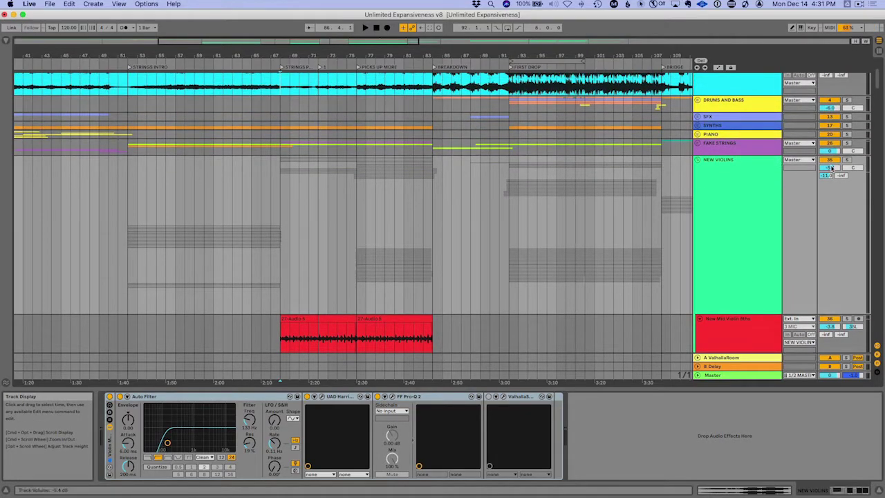
{"action": "left_click", "coordinate": [845, 161]}
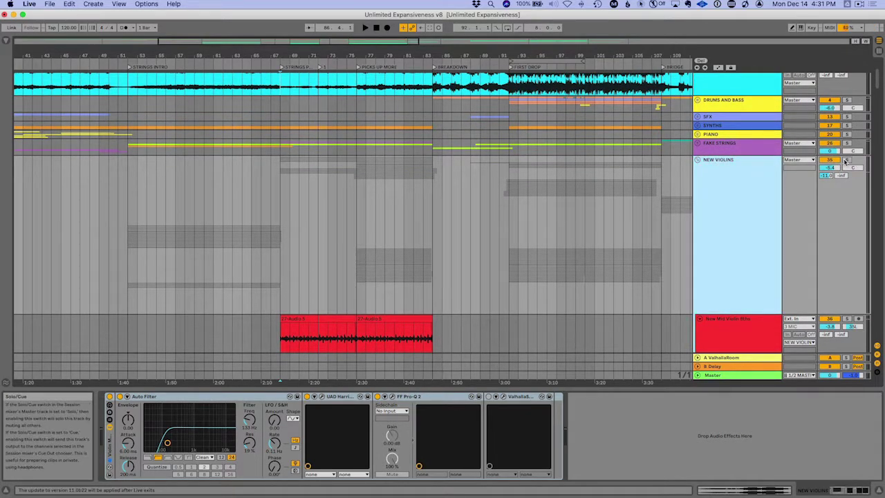
{"action": "left_click", "coordinate": [281, 273]}
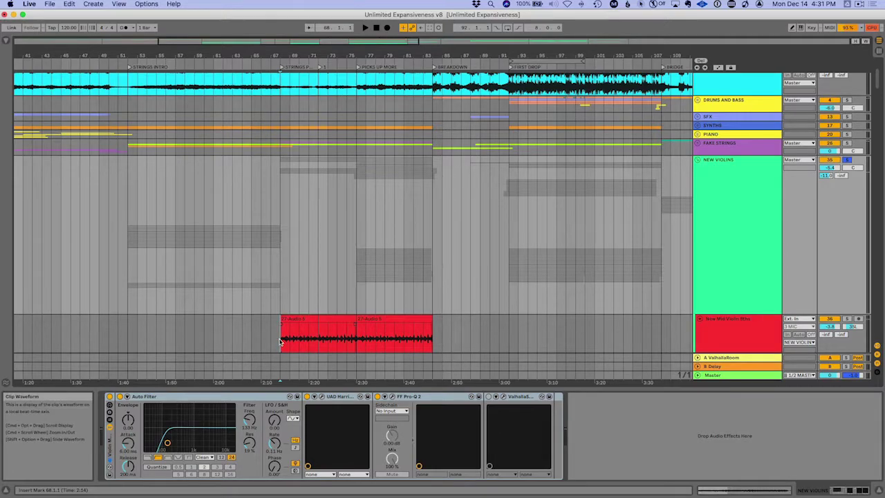
{"action": "key", "text": "space"}
Look over the Mid Violin 8ths, New Viola 16ths and Violin Lead tracks as they play, and stop playback
{"action": "scroll", "coordinate": [313, 260], "scroll_direction": "down", "scroll_amount": 3}
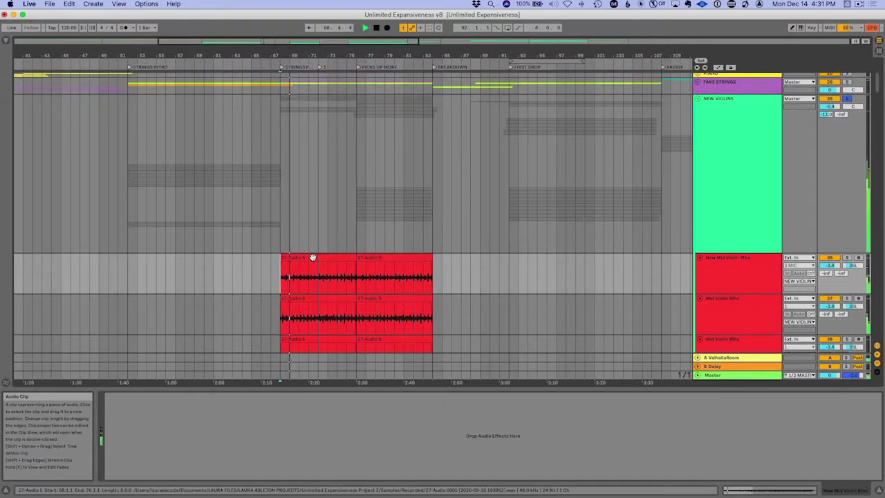
{"action": "scroll", "coordinate": [313, 260], "scroll_direction": "down", "scroll_amount": 2}
{"action": "scroll", "coordinate": [313, 260], "scroll_direction": "down", "scroll_amount": 4}
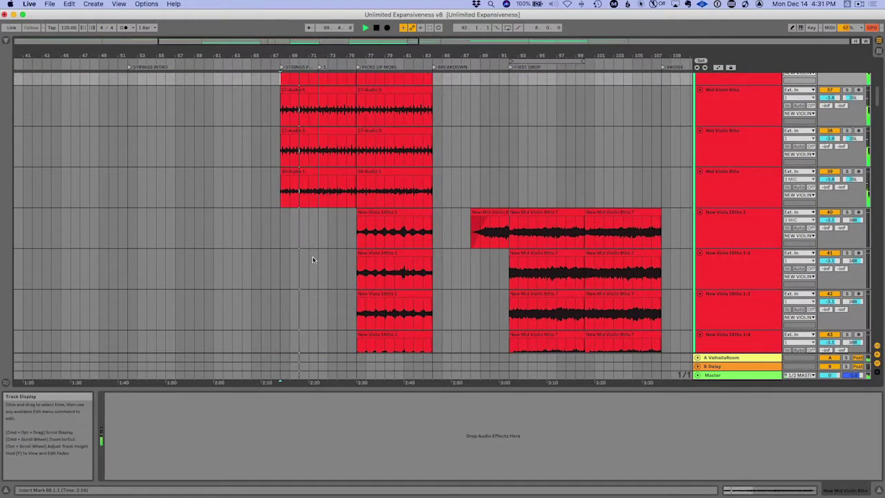
{"action": "scroll", "coordinate": [313, 260], "scroll_direction": "down", "scroll_amount": 2}
{"action": "scroll", "coordinate": [313, 260], "scroll_direction": "down", "scroll_amount": 1}
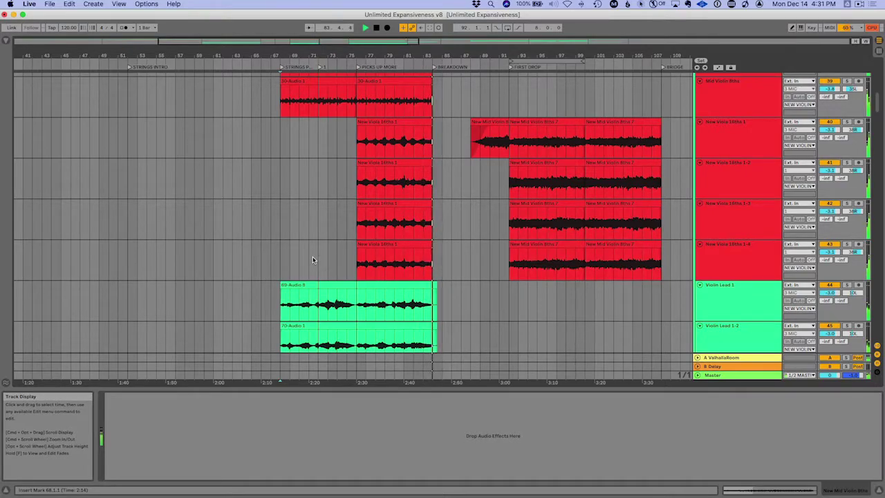
{"action": "key", "text": "space"}
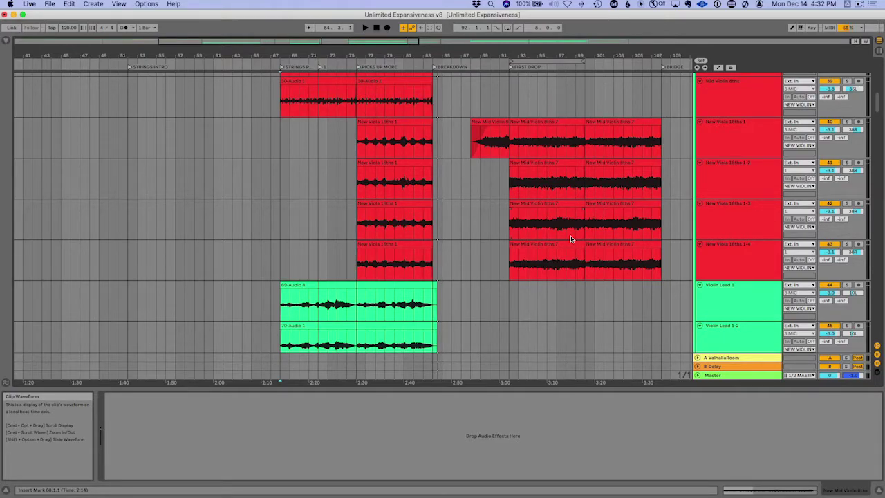
Switch to the Unlimited Expansiveness score and look through the full-score pages, from the Aura parts down to Synth Bass 2
{"action": "key", "text": "super+Tab"}
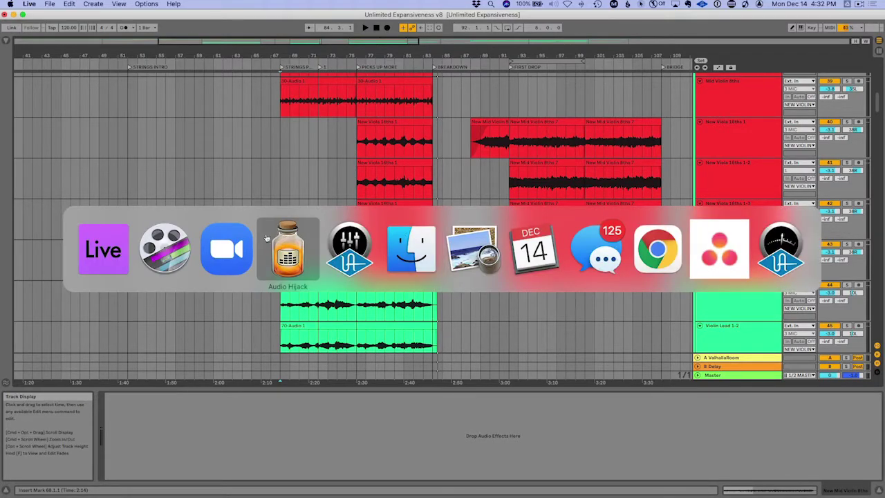
{"action": "left_click", "coordinate": [102, 252]}
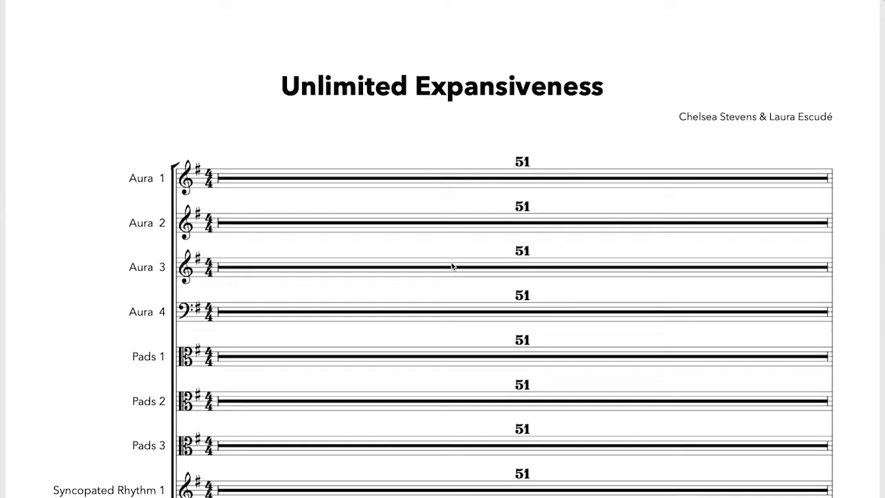
{"action": "scroll", "coordinate": [453, 266], "scroll_direction": "down", "scroll_amount": 3}
{"action": "scroll", "coordinate": [658, 220], "scroll_direction": "up", "scroll_amount": 3}
{"action": "scroll", "coordinate": [545, 207], "scroll_direction": "down", "scroll_amount": 10}
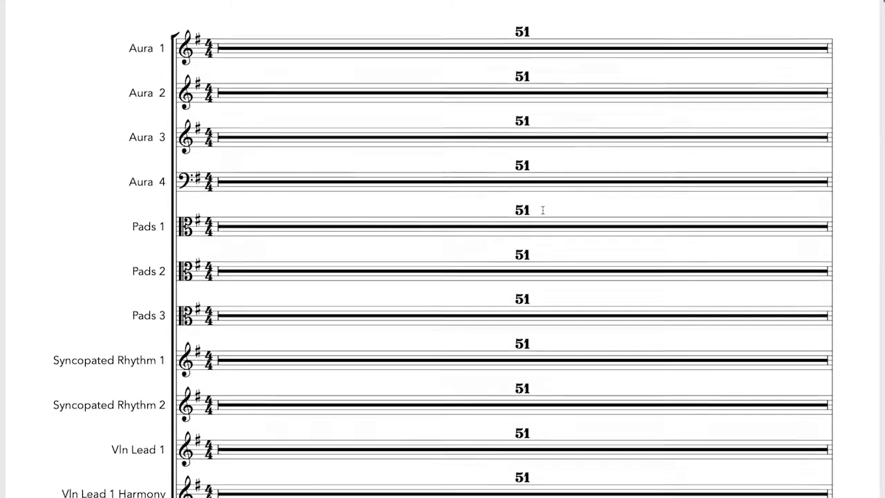
{"action": "scroll", "coordinate": [543, 209], "scroll_direction": "down", "scroll_amount": 15}
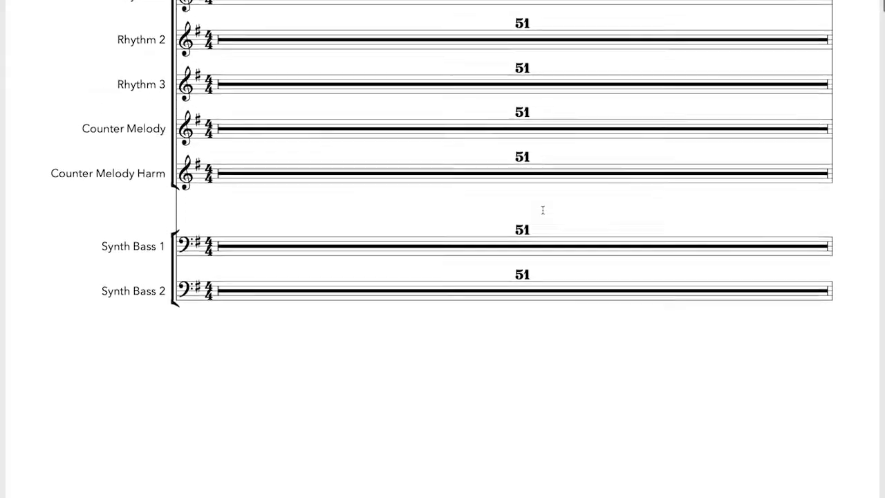
{"action": "scroll", "coordinate": [543, 209], "scroll_direction": "up", "scroll_amount": 2}
{"action": "scroll", "coordinate": [543, 209], "scroll_direction": "up", "scroll_amount": 2}
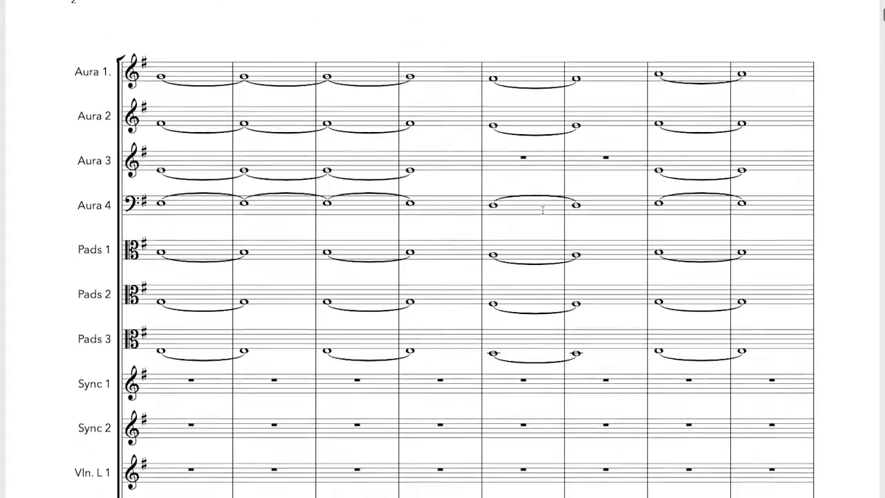
{"action": "scroll", "coordinate": [542, 208], "scroll_direction": "down", "scroll_amount": 15}
{"action": "scroll", "coordinate": [723, 86], "scroll_direction": "down", "scroll_amount": 20}
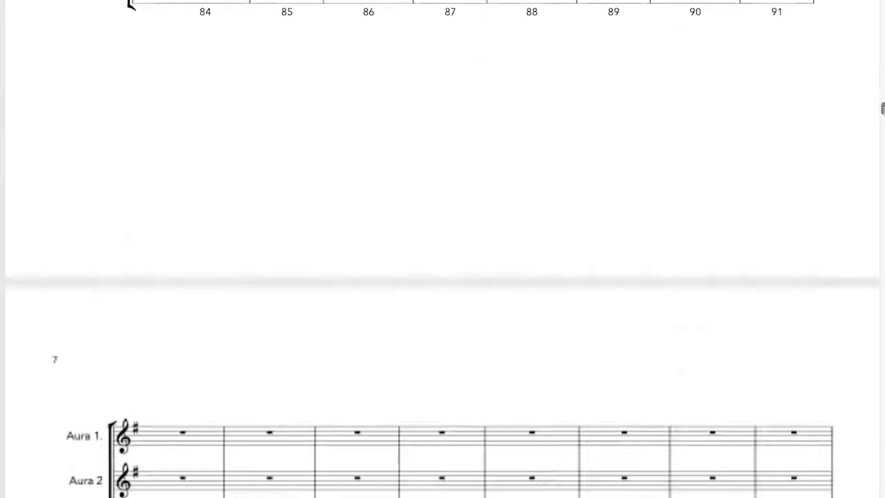
Examine the individual Pads part sheets in the score document
{"action": "scroll", "coordinate": [773, 214], "scroll_direction": "up", "scroll_amount": 15}
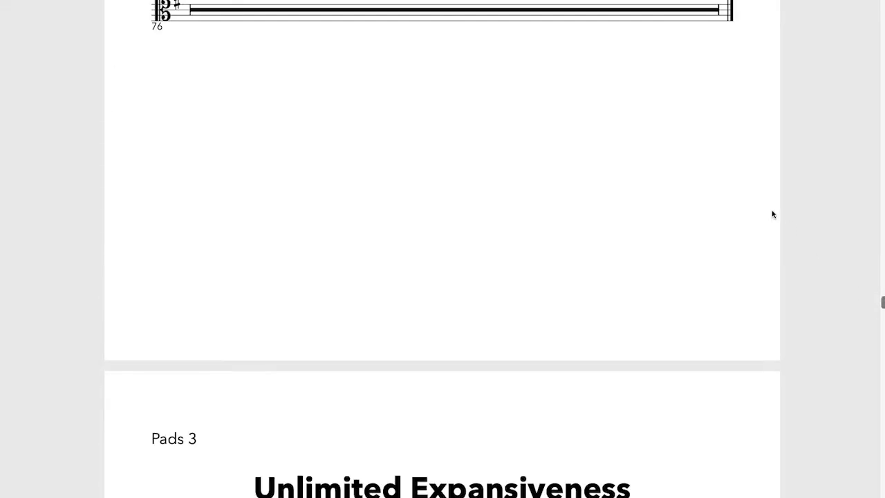
{"action": "scroll", "coordinate": [774, 214], "scroll_direction": "down", "scroll_amount": 3}
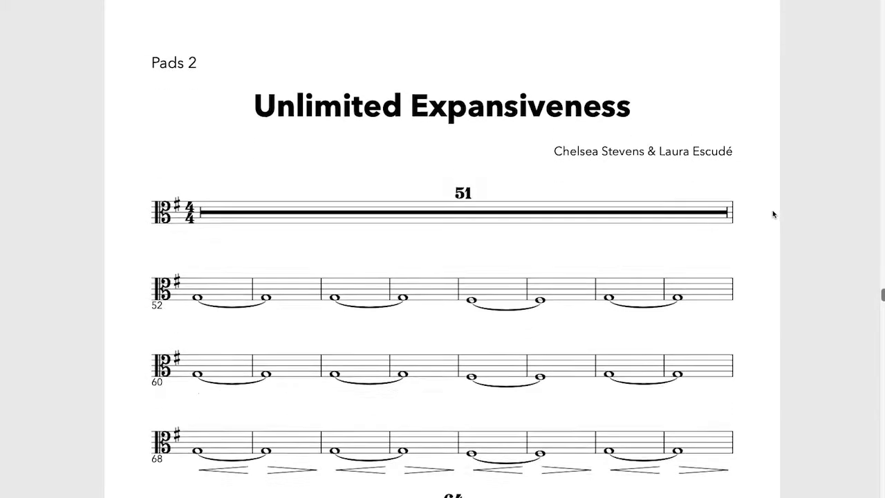
{"action": "scroll", "coordinate": [774, 214], "scroll_direction": "up", "scroll_amount": 20}
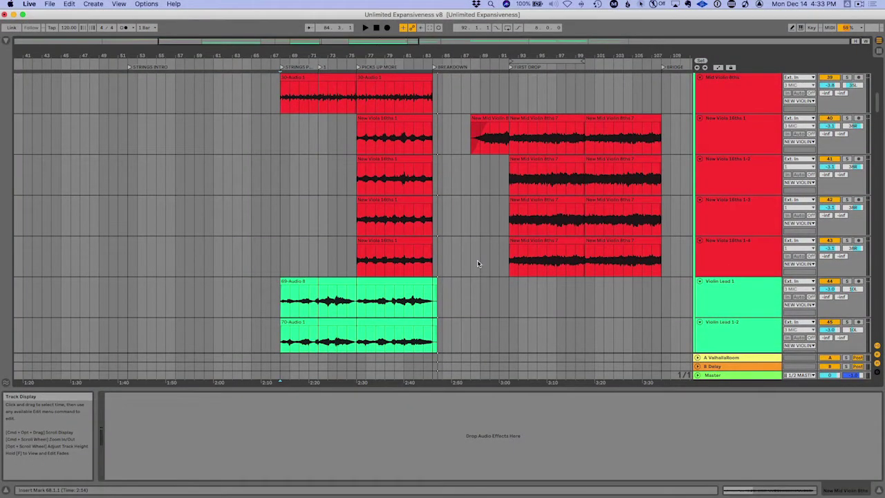
Look over the Violin Lead and harmony tracks in Live and start playback from the FIRST DROP locator
{"action": "scroll", "coordinate": [477, 260], "scroll_direction": "down", "scroll_amount": 3}
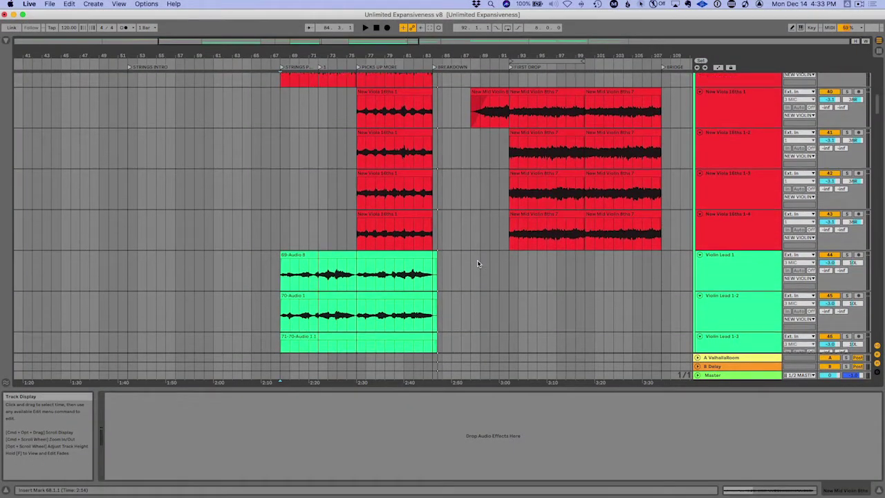
{"action": "scroll", "coordinate": [477, 263], "scroll_direction": "down", "scroll_amount": 10}
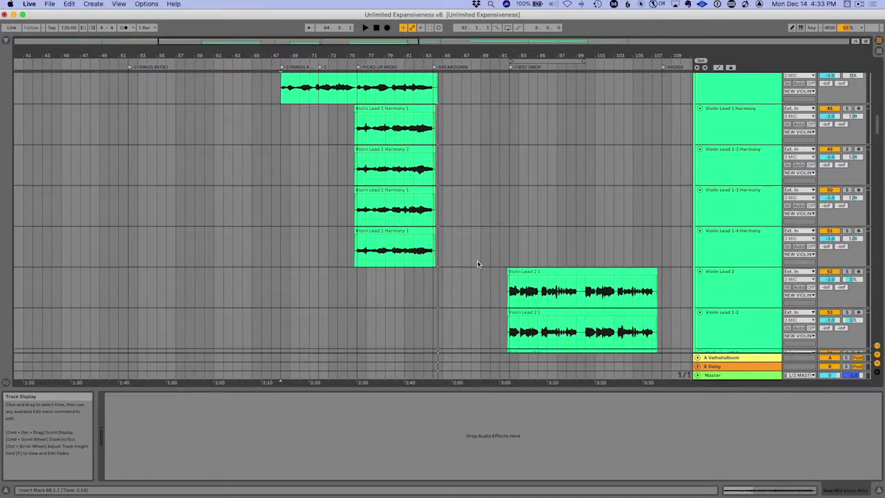
{"action": "scroll", "coordinate": [477, 263], "scroll_direction": "down", "scroll_amount": 2}
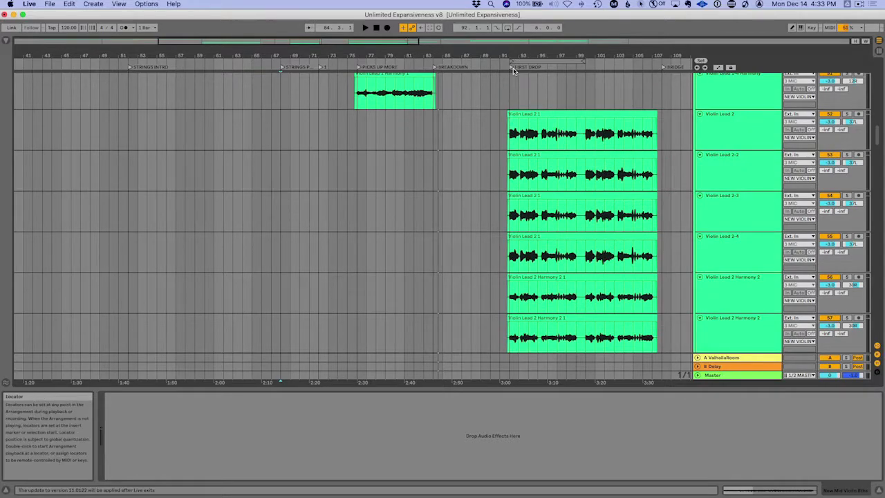
{"action": "double_click", "coordinate": [513, 69]}
{"action": "scroll", "coordinate": [621, 144], "scroll_direction": "up", "scroll_amount": 6}
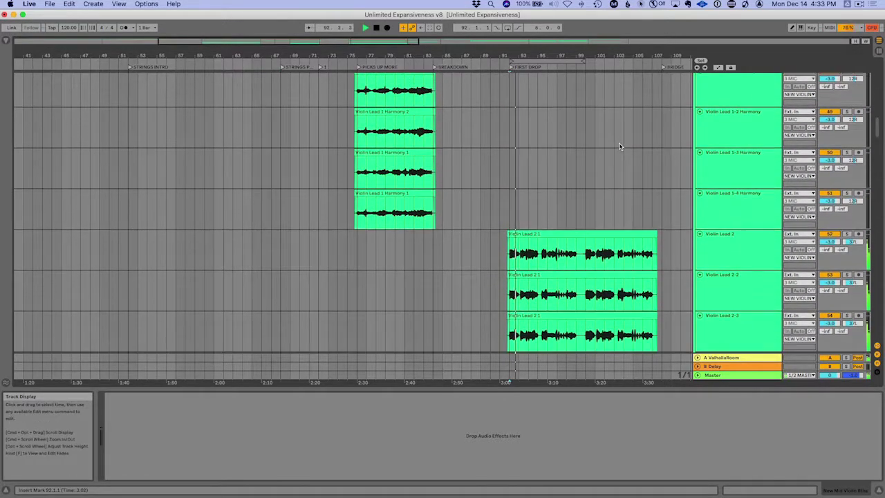
{"action": "scroll", "coordinate": [619, 144], "scroll_direction": "right", "scroll_amount": 2}
Look over the Violin Lead 2 Harmony, Violin Rhythm and Violin Counter Melody tracks while the FIRST DROP section plays
{"action": "scroll", "coordinate": [521, 163], "scroll_direction": "down", "scroll_amount": 10}
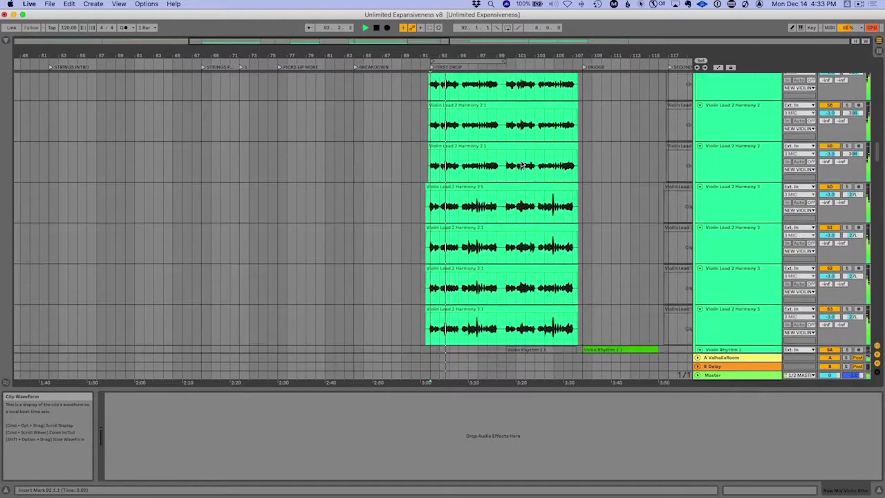
{"action": "scroll", "coordinate": [523, 164], "scroll_direction": "down", "scroll_amount": 5}
{"action": "scroll", "coordinate": [522, 163], "scroll_direction": "right", "scroll_amount": 4}
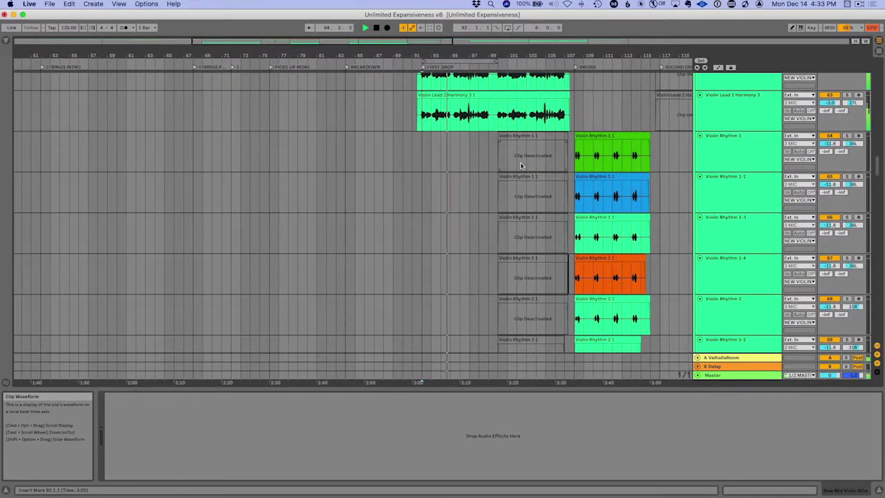
{"action": "scroll", "coordinate": [521, 165], "scroll_direction": "right", "scroll_amount": 3}
{"action": "scroll", "coordinate": [522, 165], "scroll_direction": "down", "scroll_amount": 8}
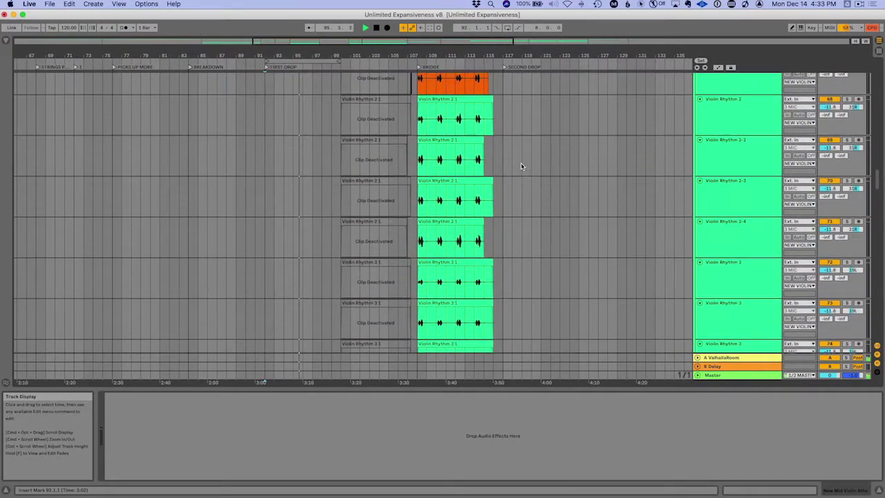
{"action": "scroll", "coordinate": [522, 166], "scroll_direction": "down", "scroll_amount": 10}
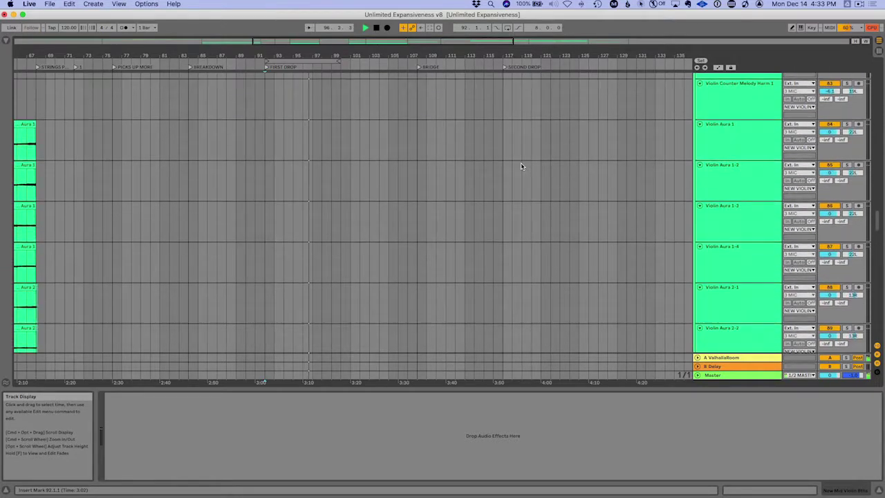
{"action": "scroll", "coordinate": [522, 166], "scroll_direction": "left", "scroll_amount": 6}
Look over the Violin Aura, Viola Aura and Violin Sync Rhythm 1 and 2 tracks, and stop playback
{"action": "scroll", "coordinate": [521, 166], "scroll_direction": "up", "scroll_amount": 12}
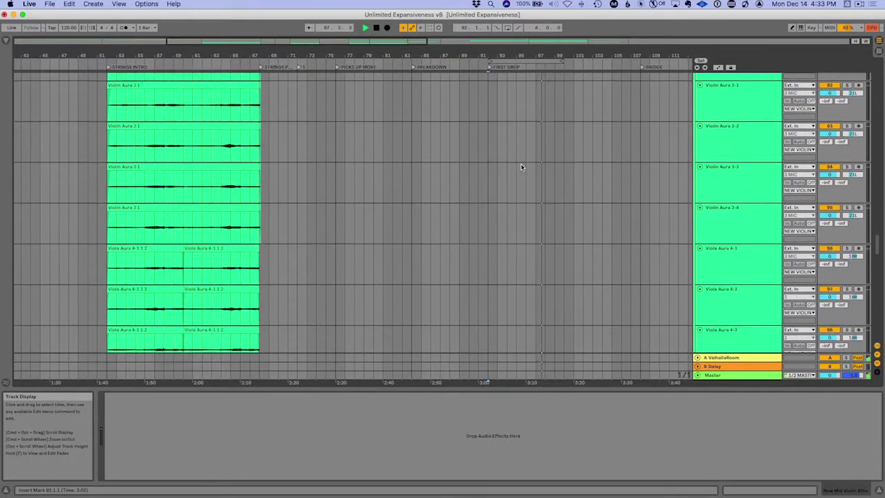
{"action": "scroll", "coordinate": [521, 163], "scroll_direction": "down", "scroll_amount": 5}
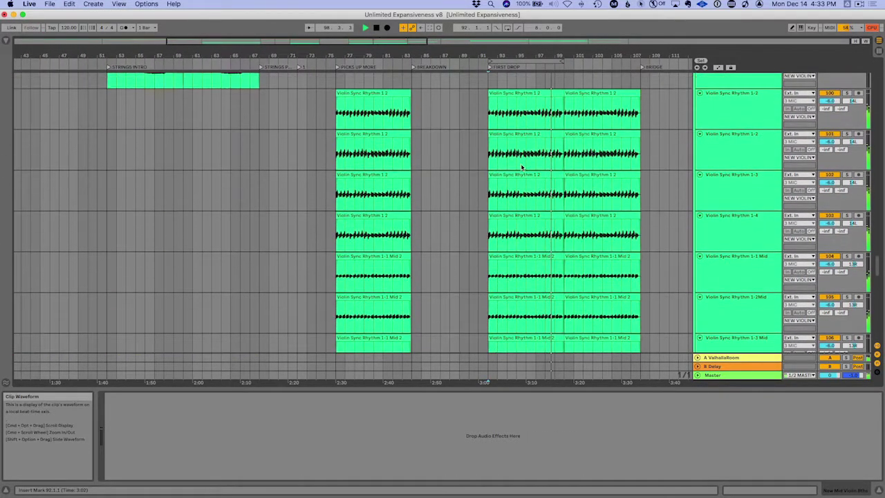
{"action": "scroll", "coordinate": [520, 164], "scroll_direction": "right", "scroll_amount": 3}
{"action": "scroll", "coordinate": [521, 166], "scroll_direction": "right", "scroll_amount": 2}
{"action": "scroll", "coordinate": [550, 195], "scroll_direction": "down", "scroll_amount": 3}
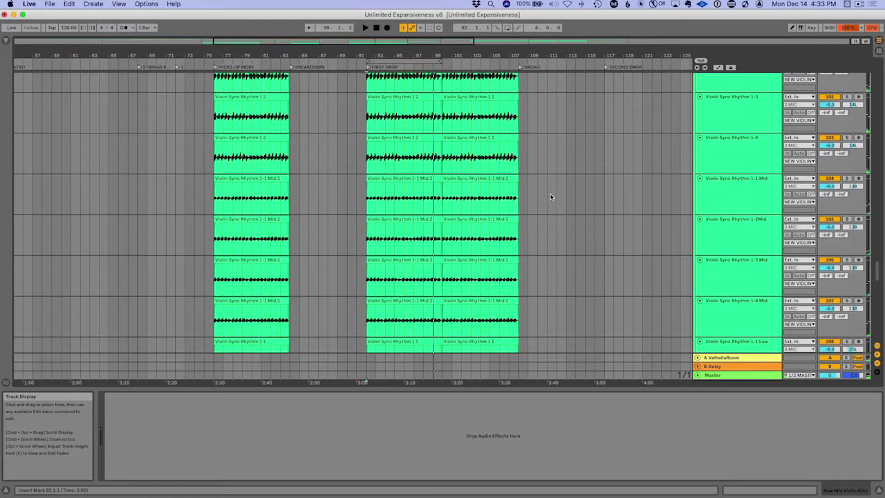
{"action": "scroll", "coordinate": [551, 197], "scroll_direction": "down", "scroll_amount": 6}
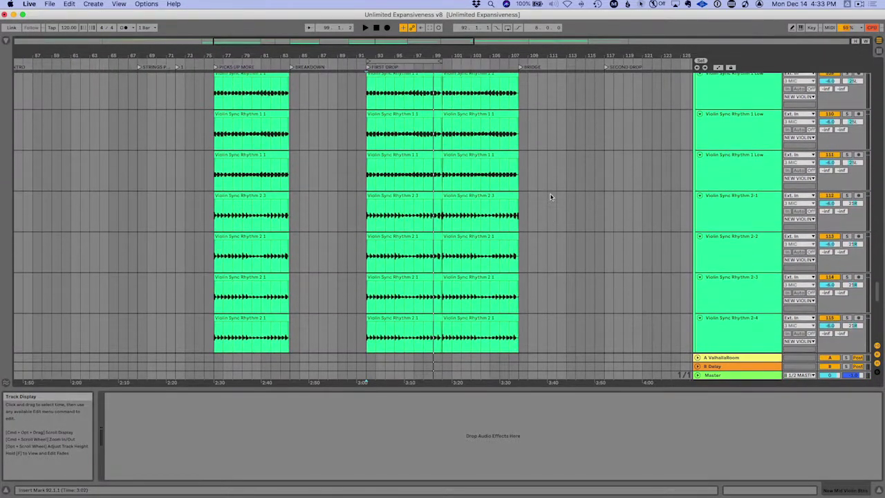
{"action": "scroll", "coordinate": [551, 200], "scroll_direction": "down", "scroll_amount": 6}
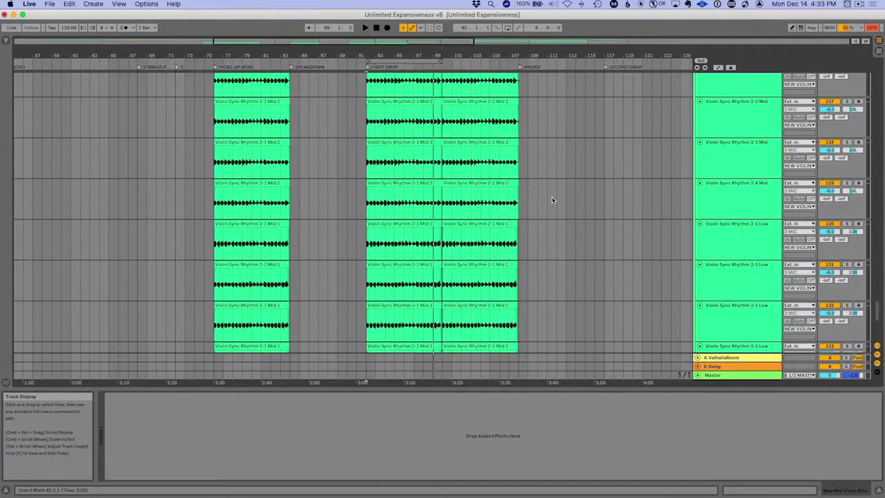
Review the violin layers from Counter Melody back up through Violin Lead and New Viola 16ths to the track groups
{"action": "scroll", "coordinate": [552, 198], "scroll_direction": "down", "scroll_amount": 10}
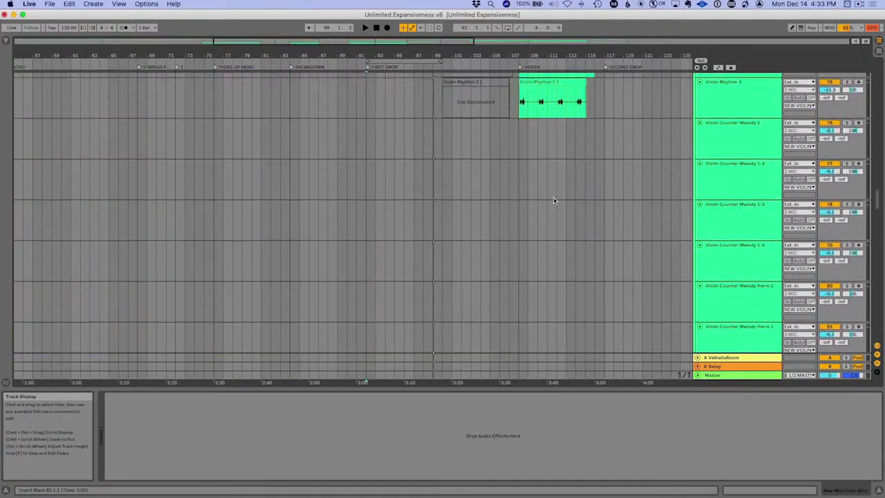
{"action": "scroll", "coordinate": [554, 201], "scroll_direction": "down", "scroll_amount": 12}
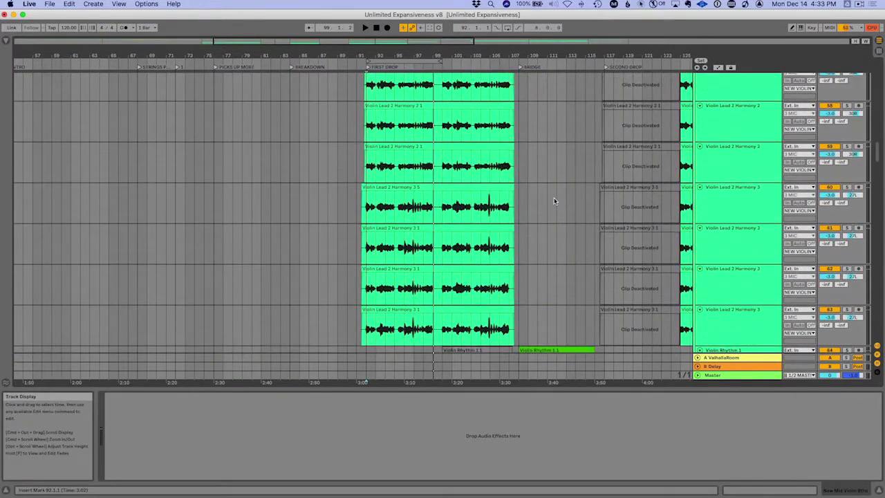
{"action": "scroll", "coordinate": [554, 201], "scroll_direction": "up", "scroll_amount": 5}
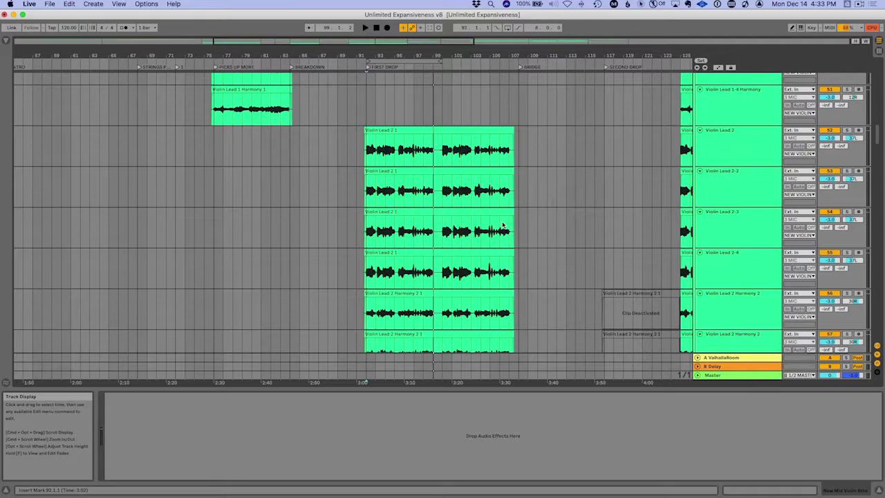
{"action": "scroll", "coordinate": [503, 225], "scroll_direction": "up", "scroll_amount": 5}
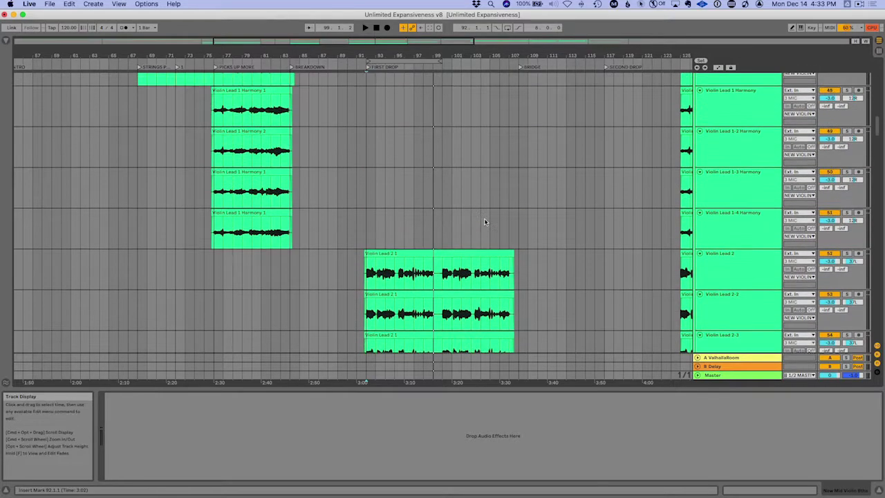
{"action": "scroll", "coordinate": [395, 262], "scroll_direction": "up", "scroll_amount": 10}
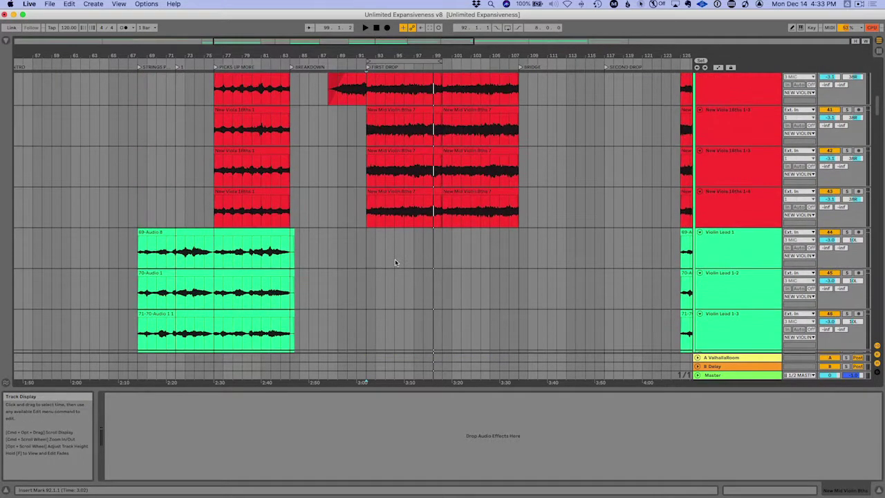
{"action": "scroll", "coordinate": [395, 262], "scroll_direction": "up", "scroll_amount": 1}
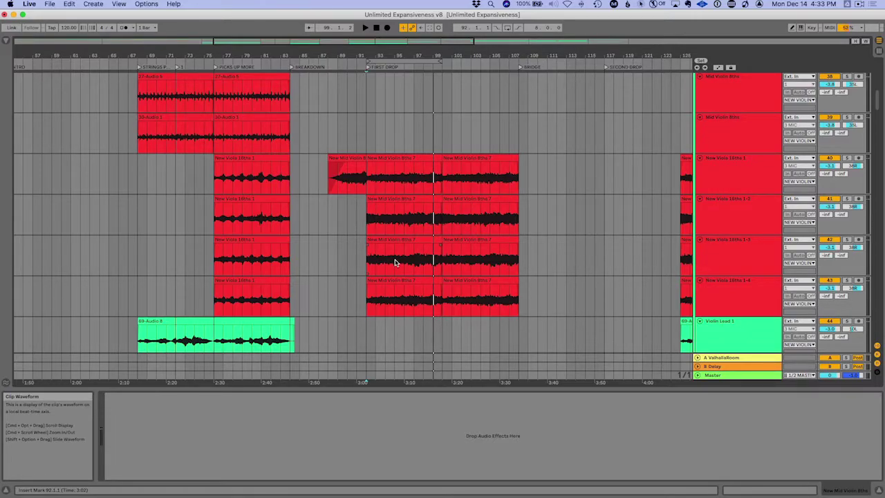
{"action": "scroll", "coordinate": [396, 262], "scroll_direction": "up", "scroll_amount": 15}
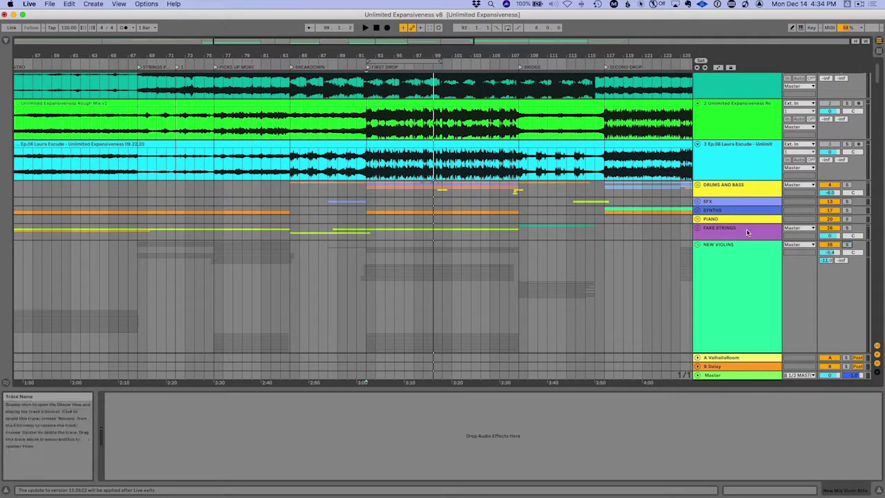
Unfold the FAKE STRINGS group and show the devices of the Kontakt Swell Strings track
{"action": "left_click", "coordinate": [747, 232]}
{"action": "left_click", "coordinate": [697, 228]}
{"action": "scroll", "coordinate": [720, 235], "scroll_direction": "down", "scroll_amount": 3}
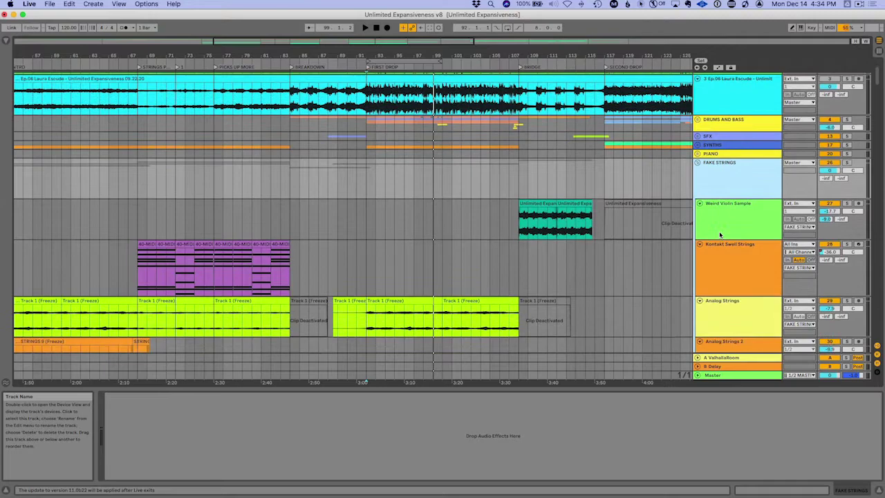
{"action": "left_click", "coordinate": [740, 267]}
{"action": "scroll", "coordinate": [740, 267], "scroll_direction": "down", "scroll_amount": 3}
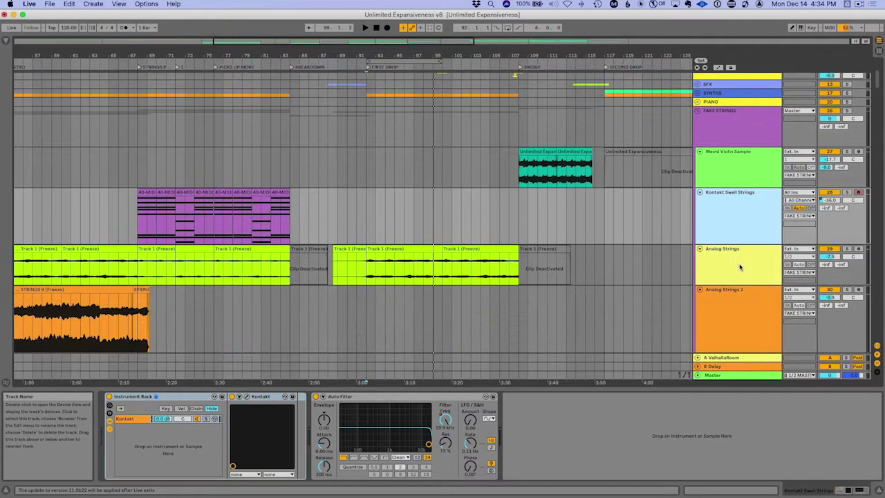
Look over the Analog Strings, Weird Low Strings, Cello Bouncing and Hans Zimmer Strings tracks in the FAKE STRINGS group
{"action": "scroll", "coordinate": [256, 250], "scroll_direction": "left", "scroll_amount": 3}
{"action": "scroll", "coordinate": [320, 242], "scroll_direction": "down", "scroll_amount": 3}
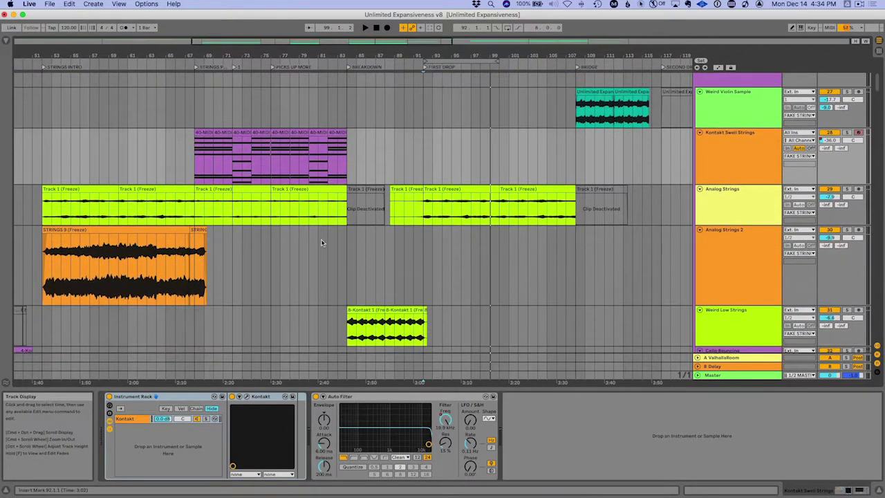
{"action": "scroll", "coordinate": [386, 291], "scroll_direction": "down", "scroll_amount": 5}
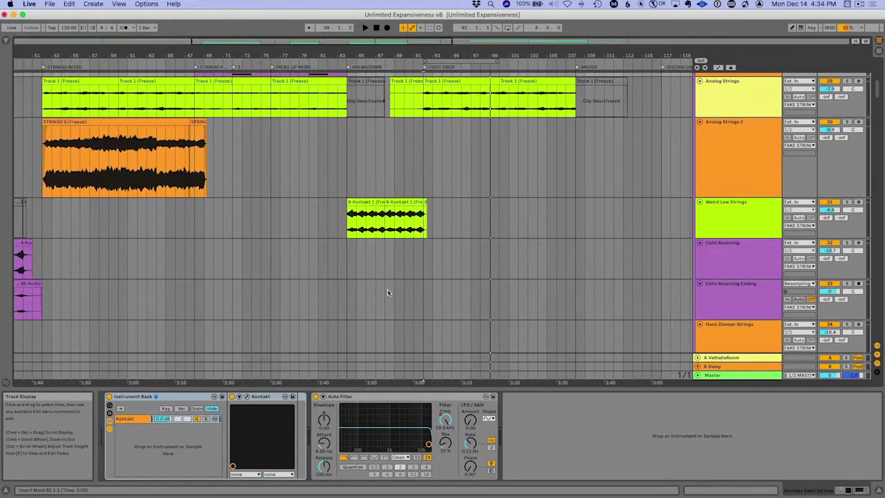
{"action": "scroll", "coordinate": [388, 293], "scroll_direction": "up", "scroll_amount": 5}
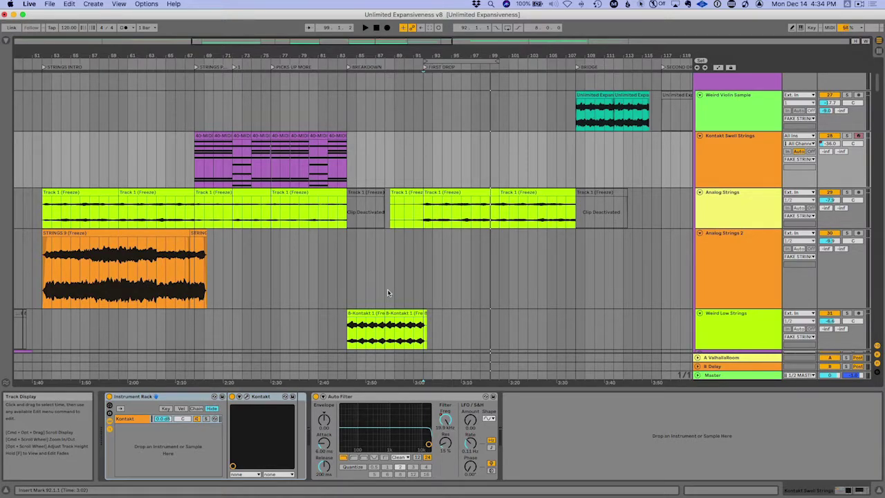
{"action": "scroll", "coordinate": [387, 291], "scroll_direction": "up", "scroll_amount": 3}
{"action": "scroll", "coordinate": [499, 236], "scroll_direction": "right", "scroll_amount": 3}
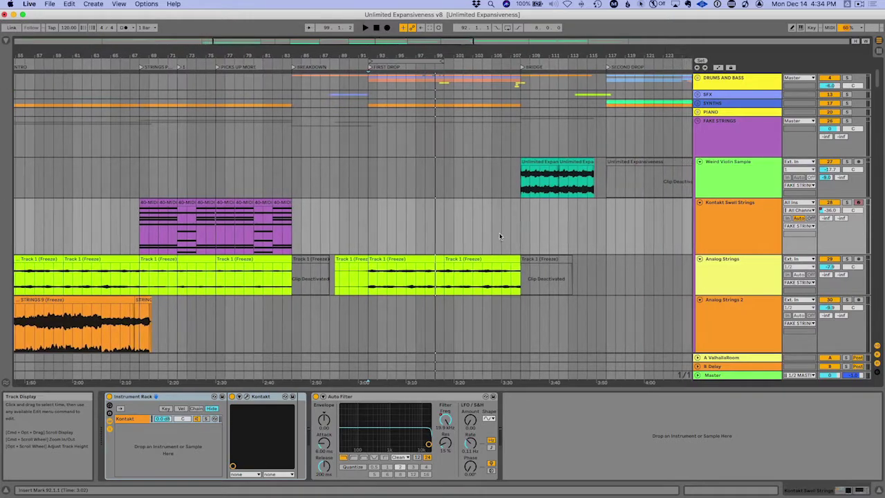
Solo the Weird Violin Sample track, play it from the start of BRIDGE, and resume playback from about bar 112 toward SECOND DROP
{"action": "left_click", "coordinate": [521, 187]}
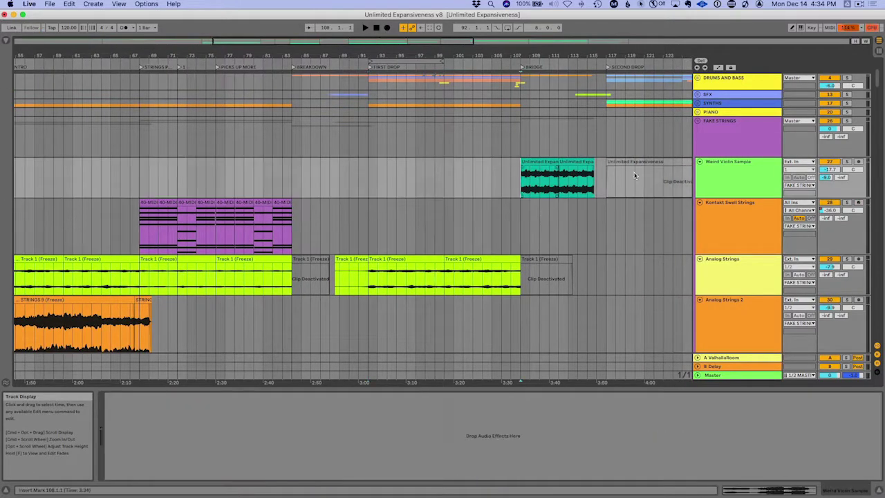
{"action": "left_click", "coordinate": [848, 163]}
{"action": "key", "text": "space"}
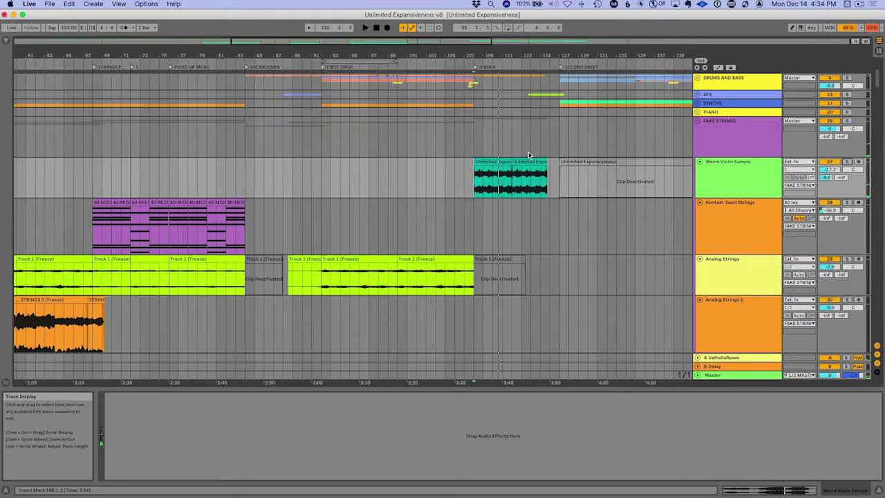
{"action": "left_click", "coordinate": [520, 66]}
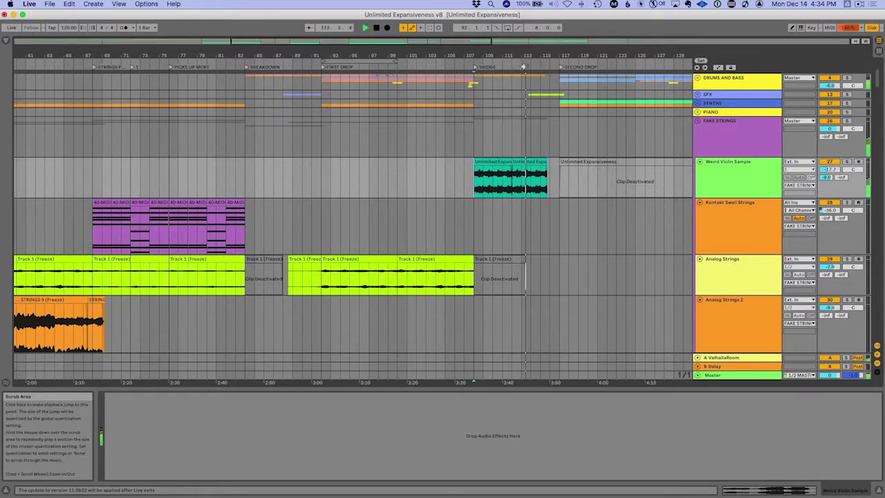
{"action": "key", "text": "super+z"}
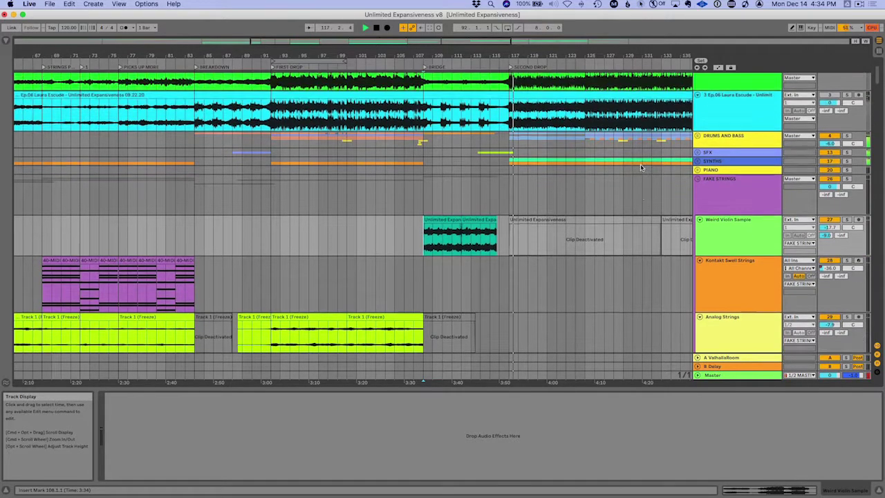
Unfold the SYNTHS group, stop playback, and look over the Sub 37 Synth and Horns tracks
{"action": "scroll", "coordinate": [641, 164], "scroll_direction": "up", "scroll_amount": 2}
{"action": "left_click", "coordinate": [699, 163]}
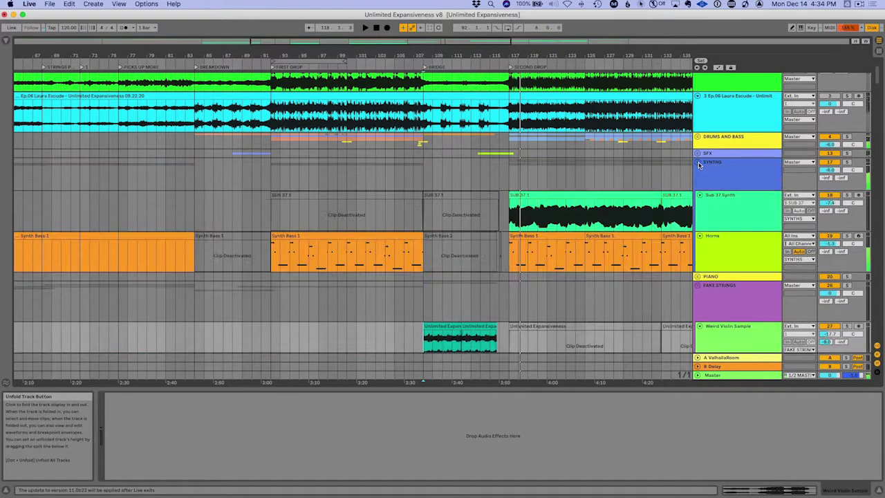
{"action": "scroll", "coordinate": [614, 183], "scroll_direction": "down", "scroll_amount": 3}
{"action": "scroll", "coordinate": [613, 181], "scroll_direction": "down", "scroll_amount": 10}
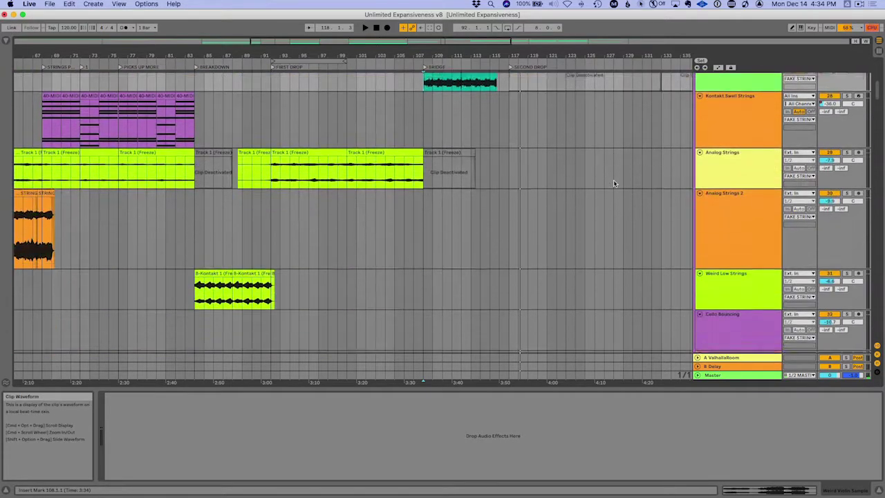
{"action": "scroll", "coordinate": [613, 183], "scroll_direction": "up", "scroll_amount": 5}
{"action": "scroll", "coordinate": [614, 183], "scroll_direction": "up", "scroll_amount": 8}
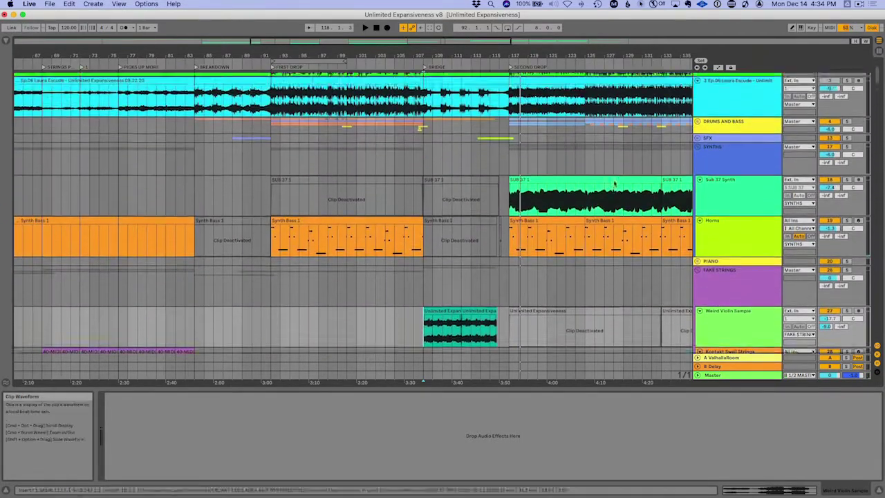
Unfold the DRUMS AND BASS group and look over its 808, Hats, Kick, Clap and Perc SFX tracks through SECOND DROP
{"action": "left_click", "coordinate": [696, 165]}
{"action": "scroll", "coordinate": [574, 242], "scroll_direction": "down", "scroll_amount": 2}
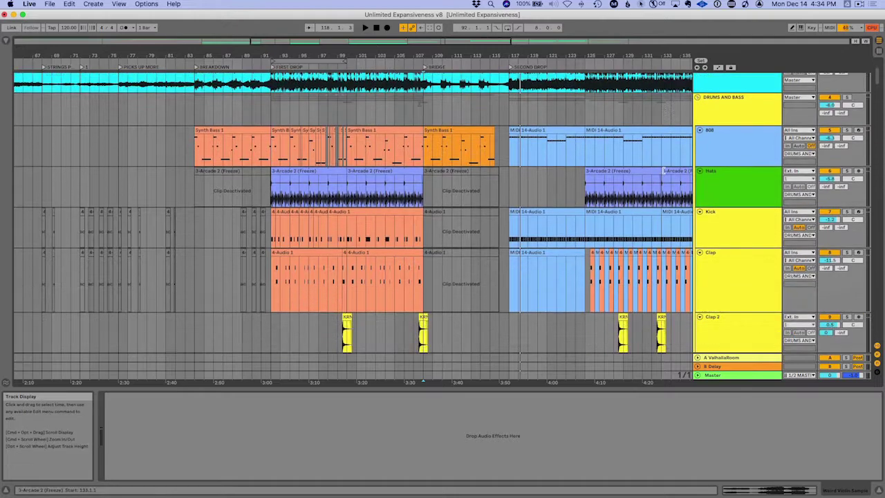
{"action": "scroll", "coordinate": [567, 253], "scroll_direction": "right", "scroll_amount": 5}
{"action": "scroll", "coordinate": [567, 252], "scroll_direction": "right", "scroll_amount": 1}
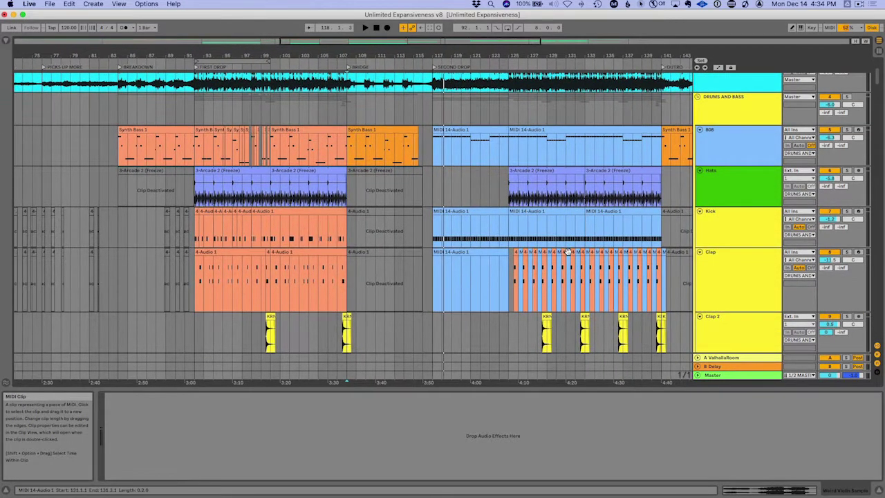
{"action": "scroll", "coordinate": [569, 253], "scroll_direction": "down", "scroll_amount": 2}
{"action": "scroll", "coordinate": [569, 254], "scroll_direction": "right", "scroll_amount": 3}
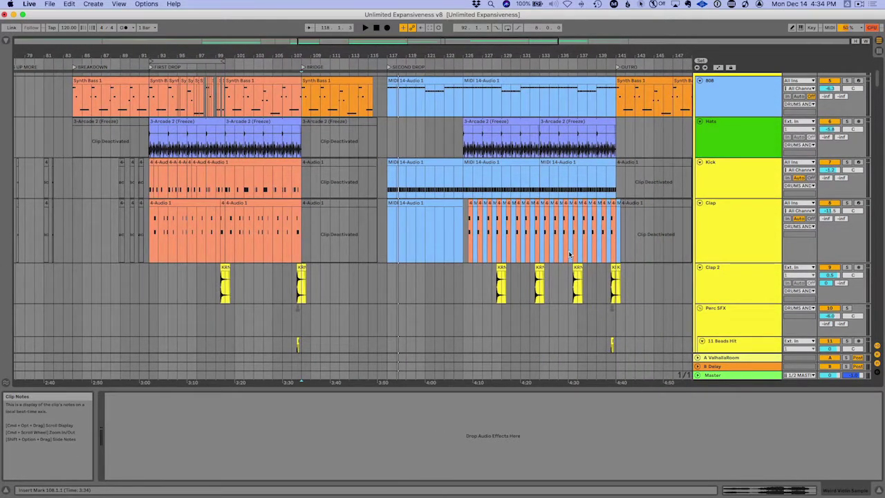
Play the arrangement from just before the OUTRO locator, and jump playback to the PIANO ENDING locator
{"action": "left_click", "coordinate": [608, 62]}
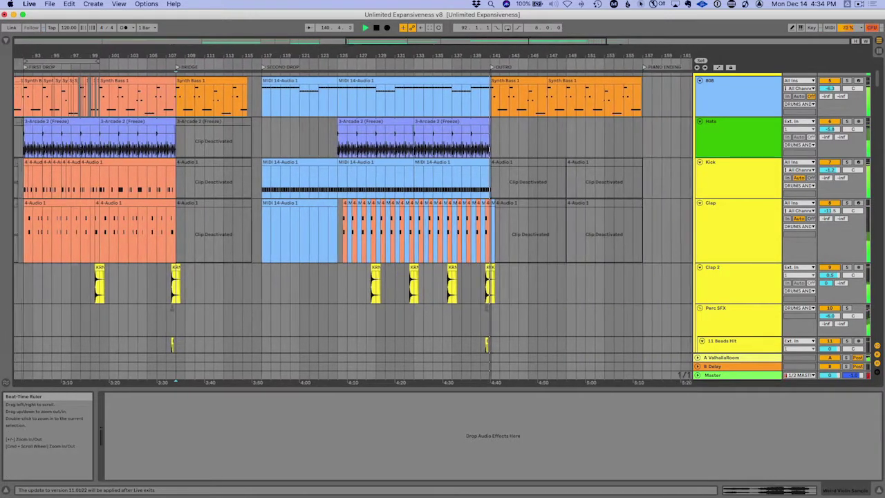
{"action": "left_click_drag", "start_coordinate": [610, 56], "coordinate": [486, 50]}
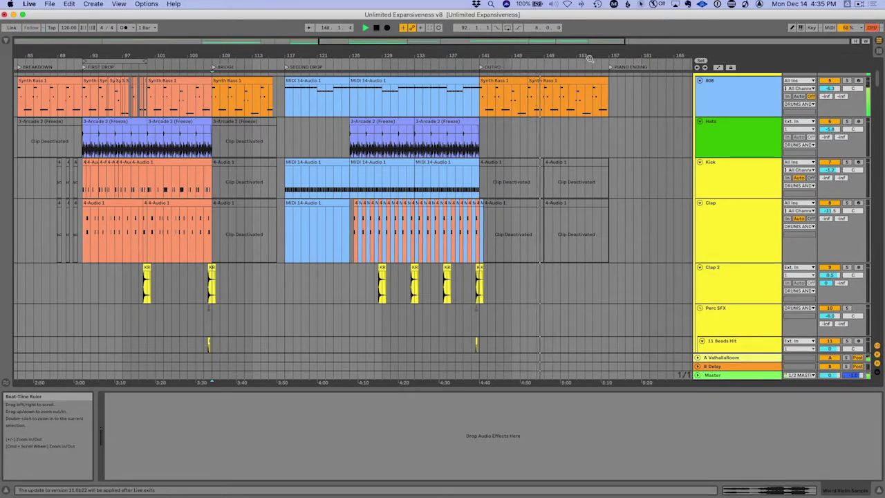
{"action": "left_click", "coordinate": [612, 67]}
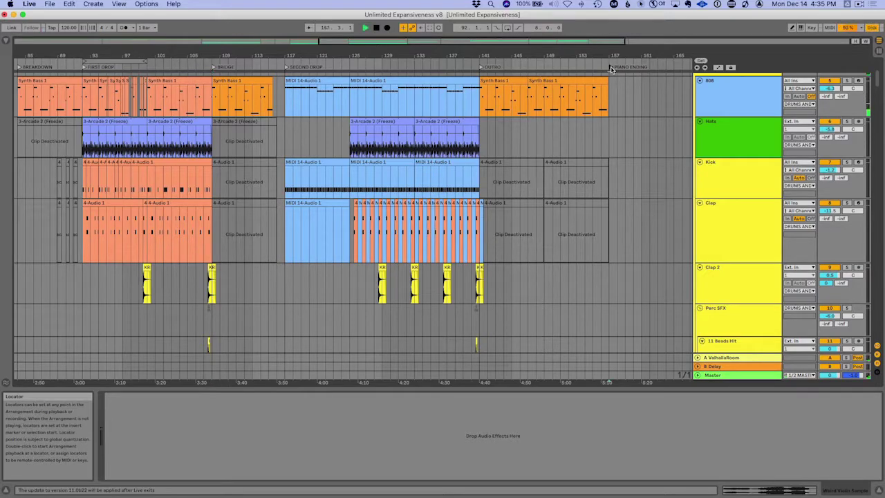
{"action": "left_click_drag", "start_coordinate": [613, 57], "coordinate": [526, 116]}
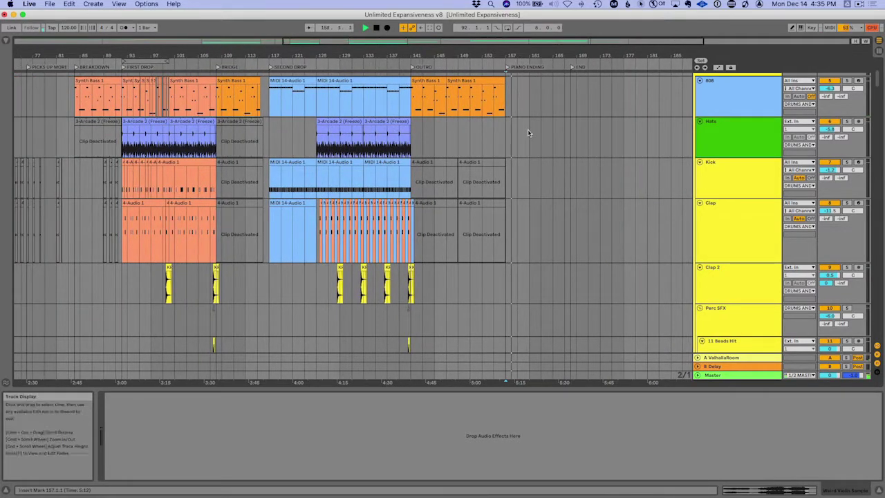
{"action": "scroll", "coordinate": [528, 130], "scroll_direction": "up", "scroll_amount": 4}
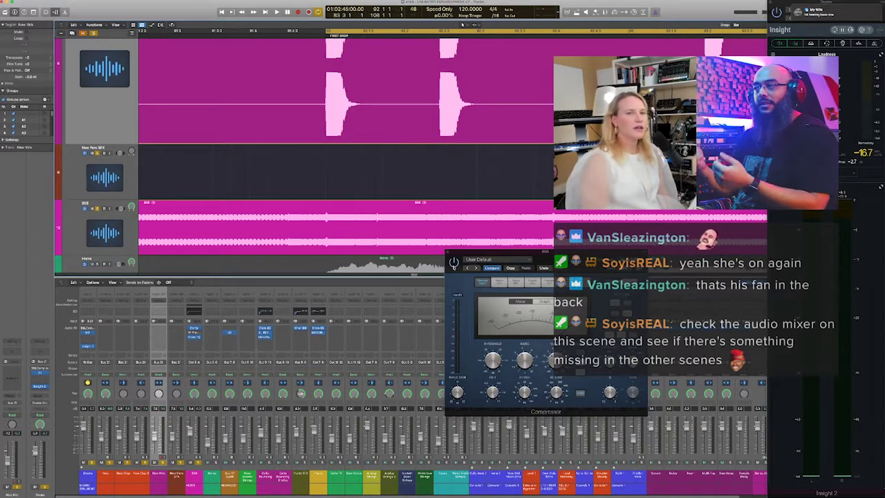
{"action": "key", "text": "z"}
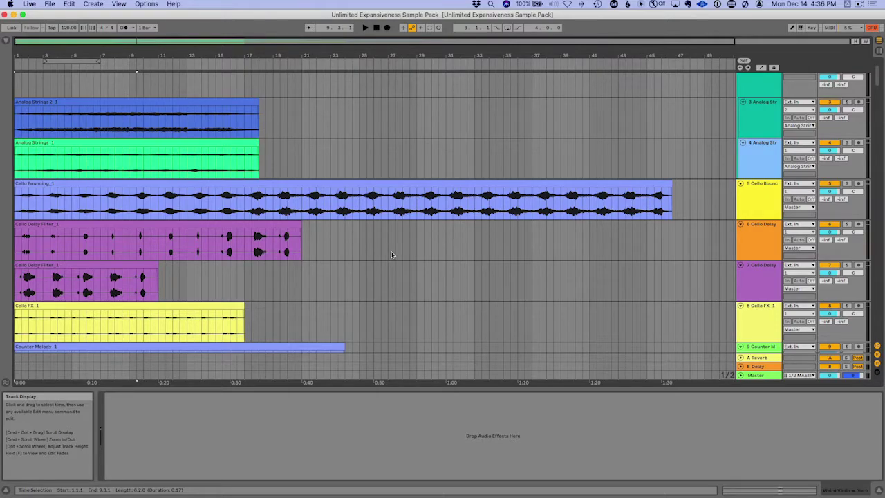
Look over the tracks of the Unlimited Expansiveness Sample Pack set, from Bow Echos through the Violin Aura lines
{"action": "scroll", "coordinate": [392, 254], "scroll_direction": "up", "scroll_amount": 3}
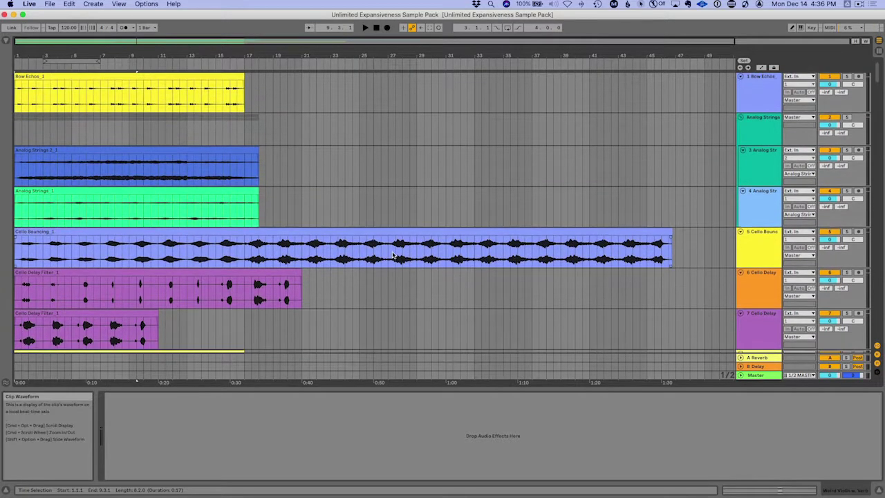
{"action": "scroll", "coordinate": [392, 255], "scroll_direction": "up", "scroll_amount": 1}
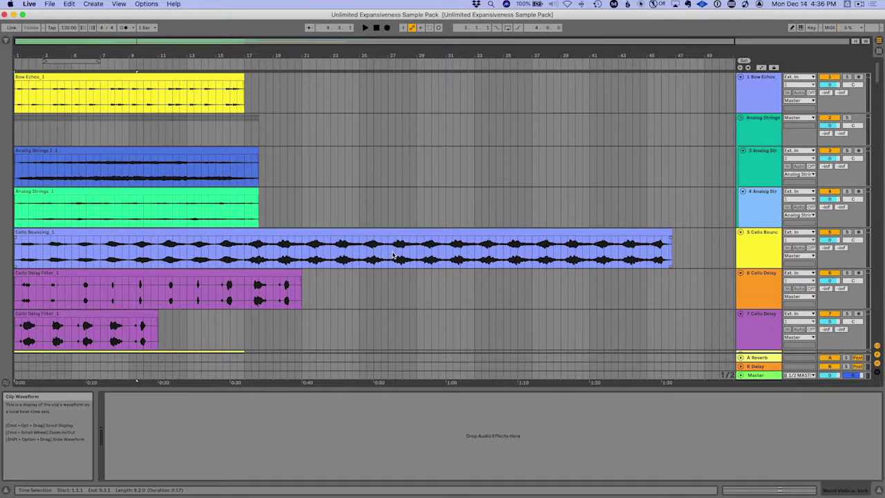
{"action": "scroll", "coordinate": [392, 258], "scroll_direction": "down", "scroll_amount": 1}
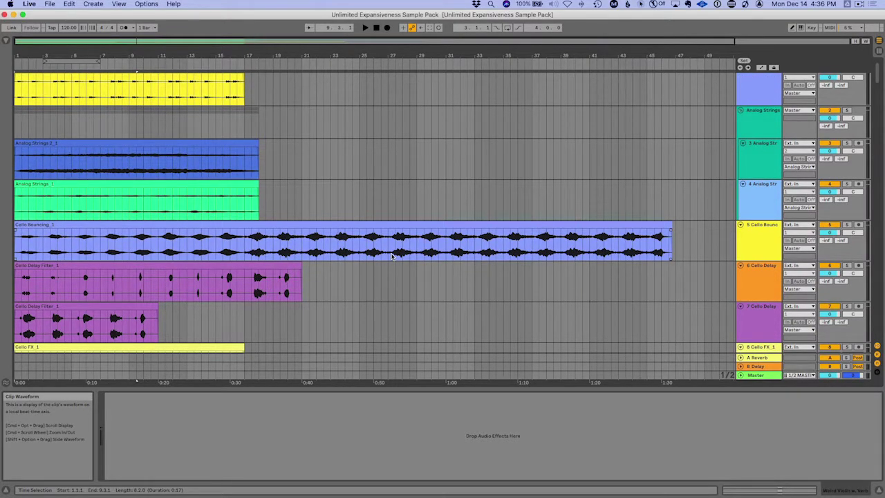
{"action": "scroll", "coordinate": [390, 254], "scroll_direction": "down", "scroll_amount": 4}
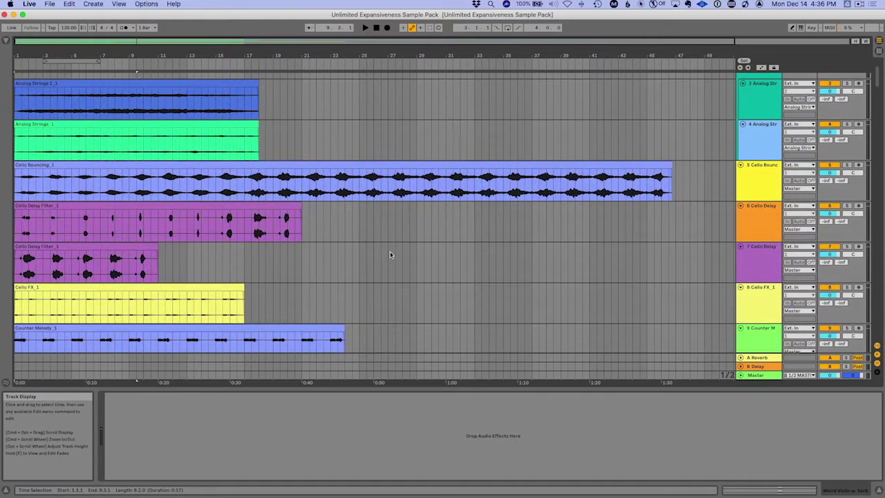
{"action": "scroll", "coordinate": [390, 254], "scroll_direction": "down", "scroll_amount": 4}
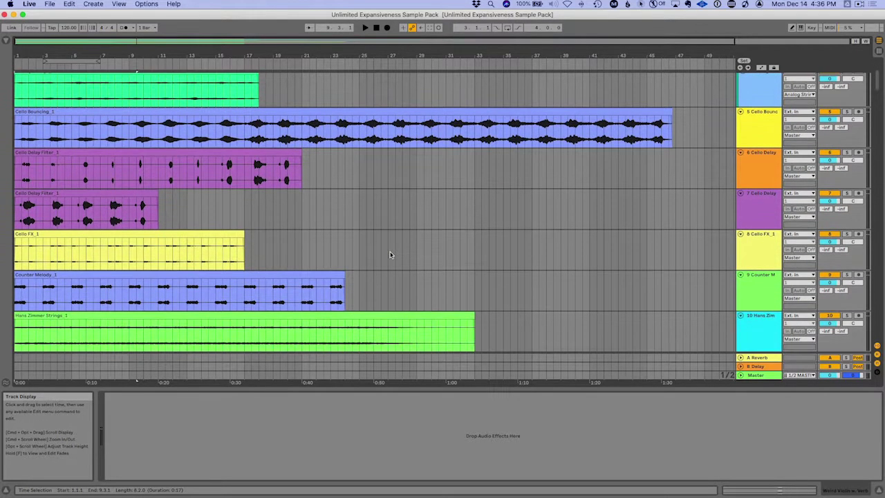
{"action": "scroll", "coordinate": [390, 255], "scroll_direction": "down", "scroll_amount": 20}
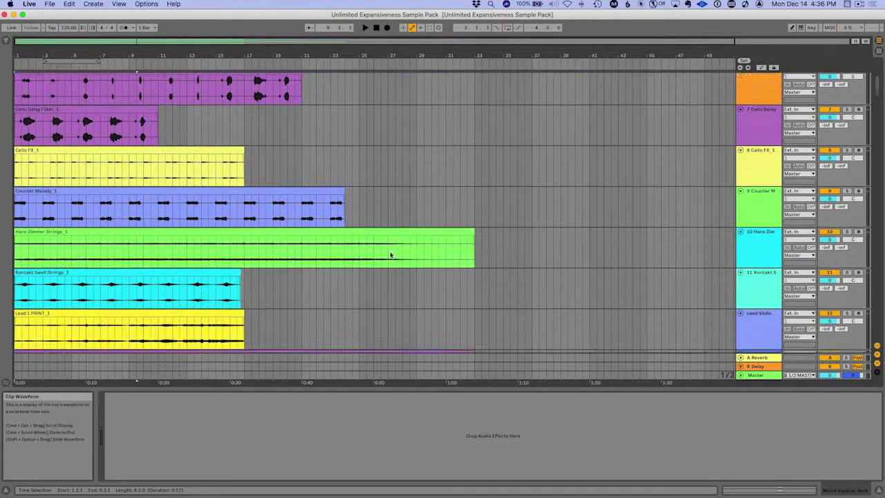
{"action": "scroll", "coordinate": [391, 255], "scroll_direction": "down", "scroll_amount": 20}
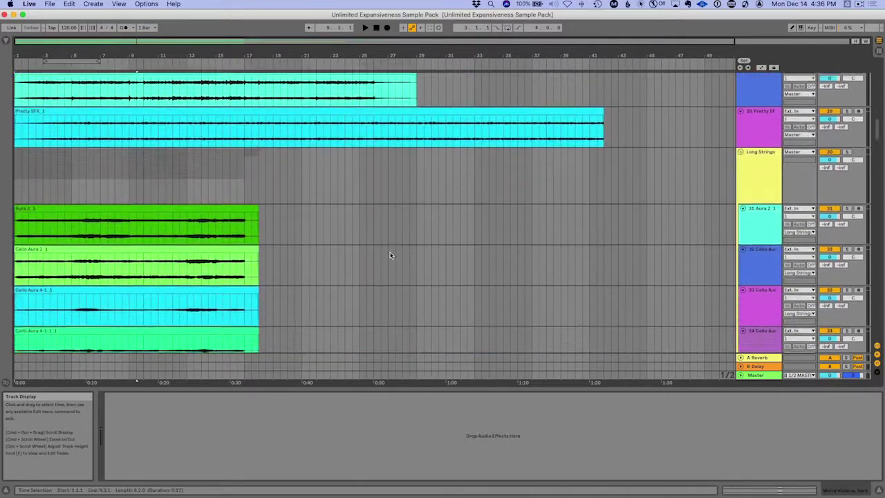
{"action": "scroll", "coordinate": [390, 255], "scroll_direction": "down", "scroll_amount": 6}
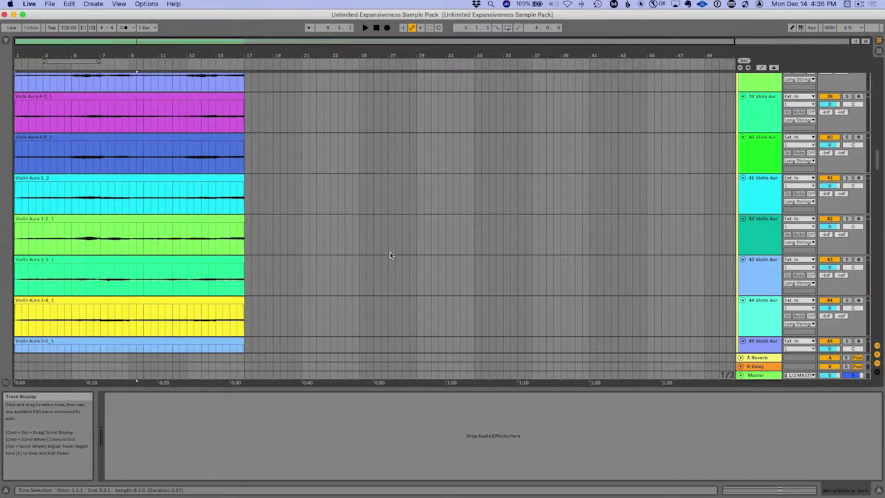
Play the Violin Aura 1-3 clip soloed from the start, and switch the solo to Violin Aura 2-1 and Violin Aura 2-3
{"action": "left_click", "coordinate": [848, 222]}
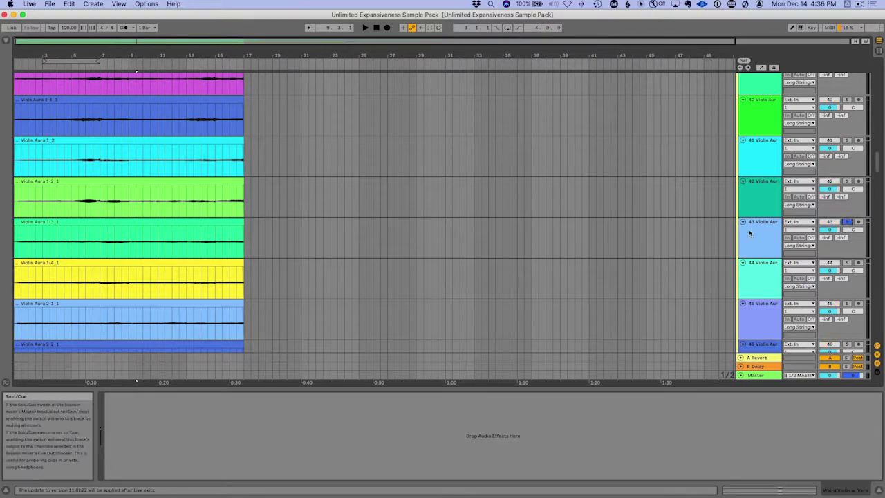
{"action": "left_click", "coordinate": [188, 224]}
{"action": "key", "text": "space"}
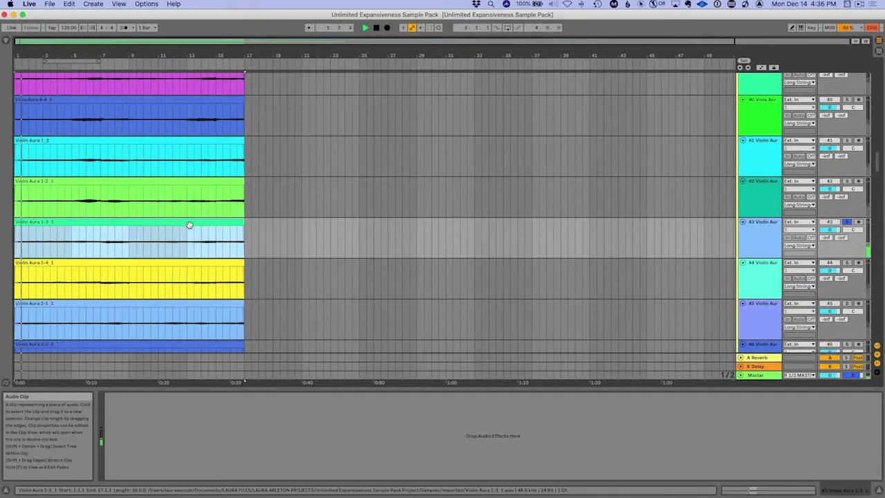
{"action": "left_click", "coordinate": [847, 302]}
{"action": "scroll", "coordinate": [837, 299], "scroll_direction": "down", "scroll_amount": 3}
{"action": "scroll", "coordinate": [837, 298], "scroll_direction": "down", "scroll_amount": 2}
{"action": "left_click", "coordinate": [847, 290]}
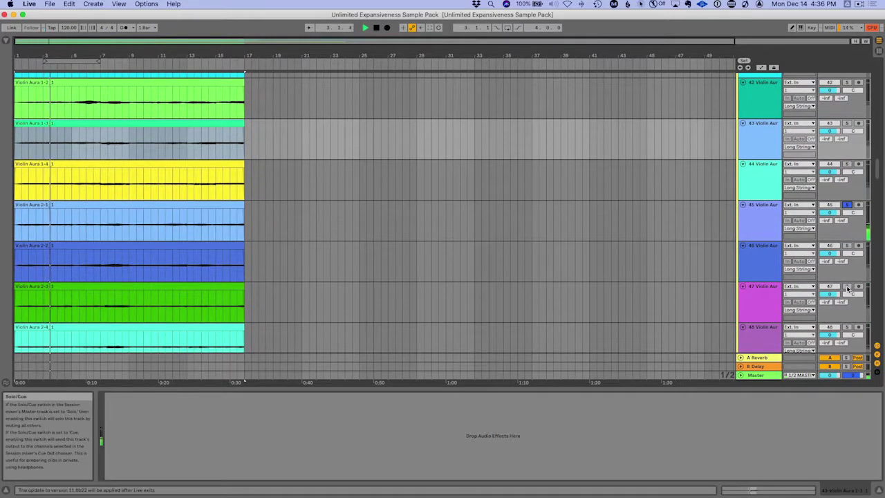
During playback, solo the Violin Counter Melody 1-2 track, and switch the solo to Violin Counter Melody 1-4
{"action": "scroll", "coordinate": [846, 291], "scroll_direction": "down", "scroll_amount": 5}
{"action": "scroll", "coordinate": [847, 290], "scroll_direction": "down", "scroll_amount": 6}
{"action": "left_click", "coordinate": [847, 208]}
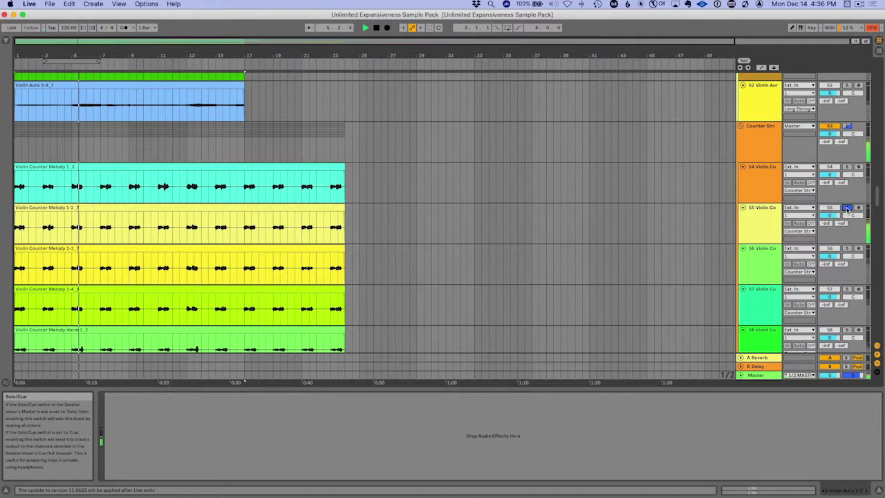
{"action": "left_click", "coordinate": [846, 289]}
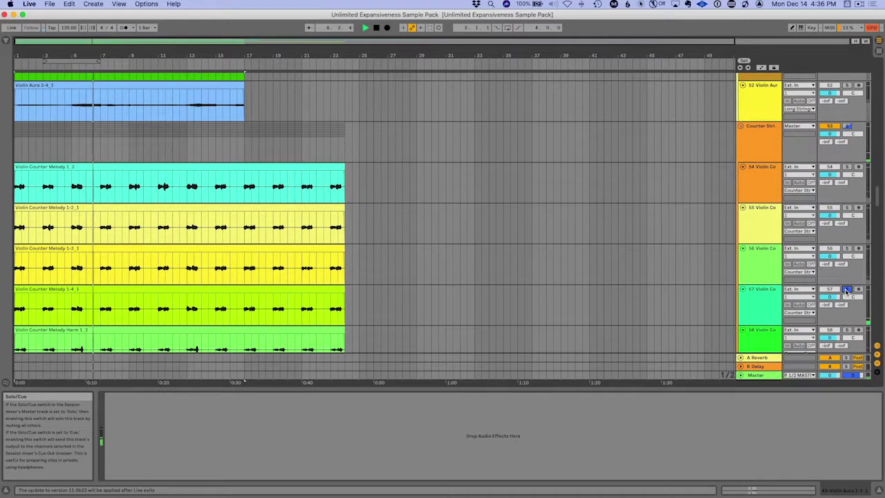
Select the Rythm_1 clip in the Rhythm Strings group, solo its track, and play it from the start
{"action": "scroll", "coordinate": [819, 290], "scroll_direction": "down", "scroll_amount": 10}
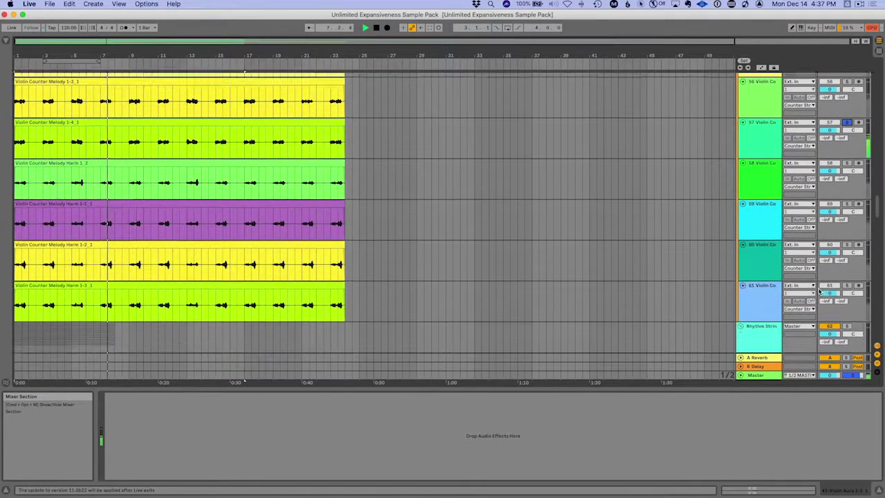
{"action": "left_click", "coordinate": [105, 256]}
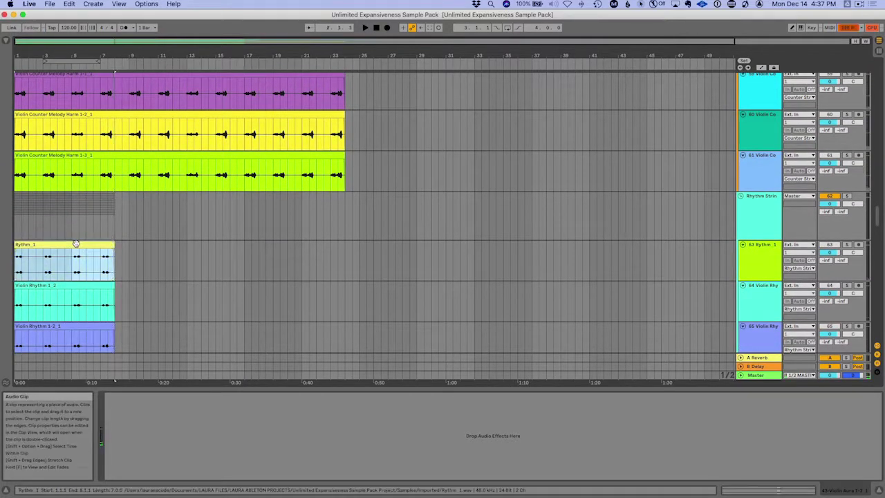
{"action": "left_click", "coordinate": [846, 245]}
{"action": "key", "text": "space"}
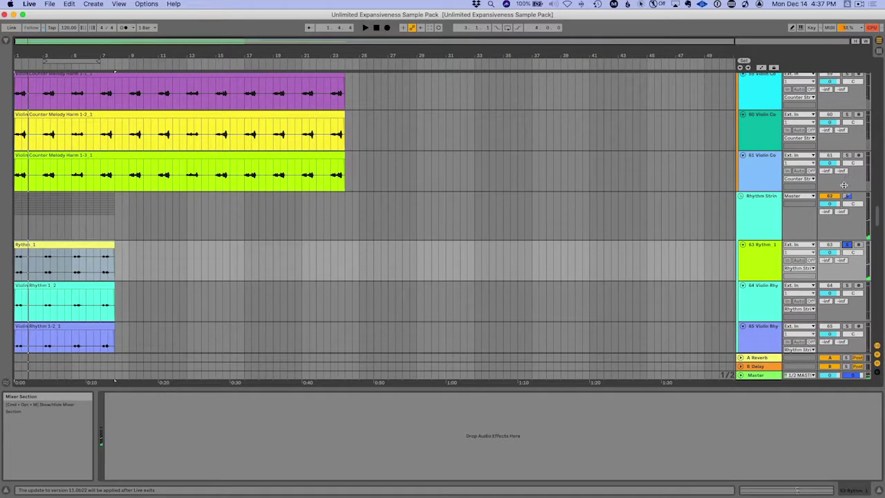
{"action": "scroll", "coordinate": [822, 238], "scroll_direction": "up", "scroll_amount": 6}
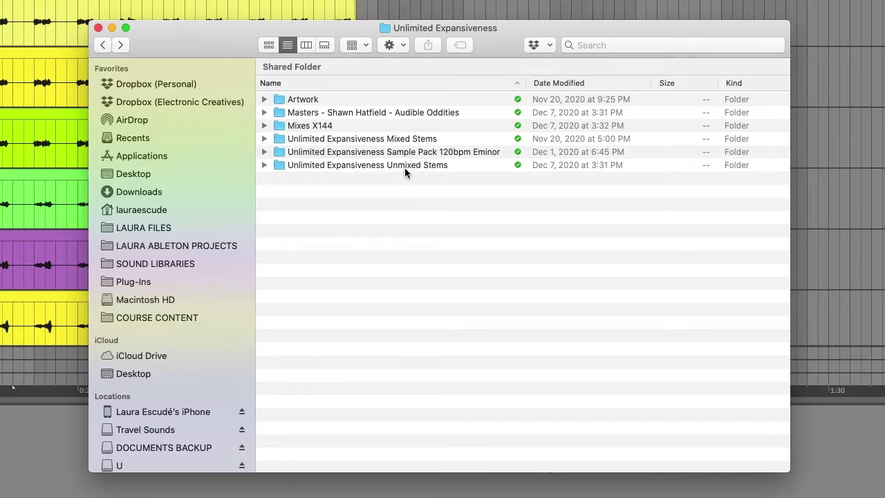
In Finder, open the Unlimited Expansiveness Sample Pack 120bpm Eminor folder and its Grouped Instruments subfolder
{"action": "left_click", "coordinate": [437, 156]}
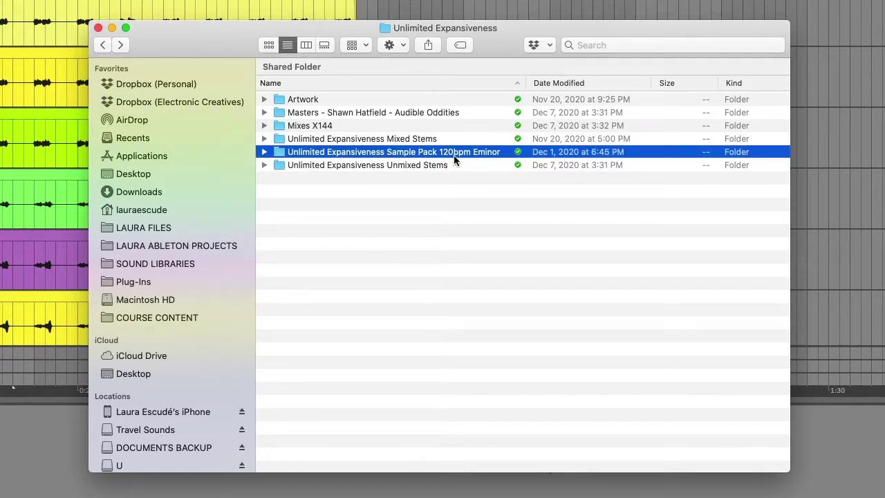
{"action": "double_click", "coordinate": [435, 154]}
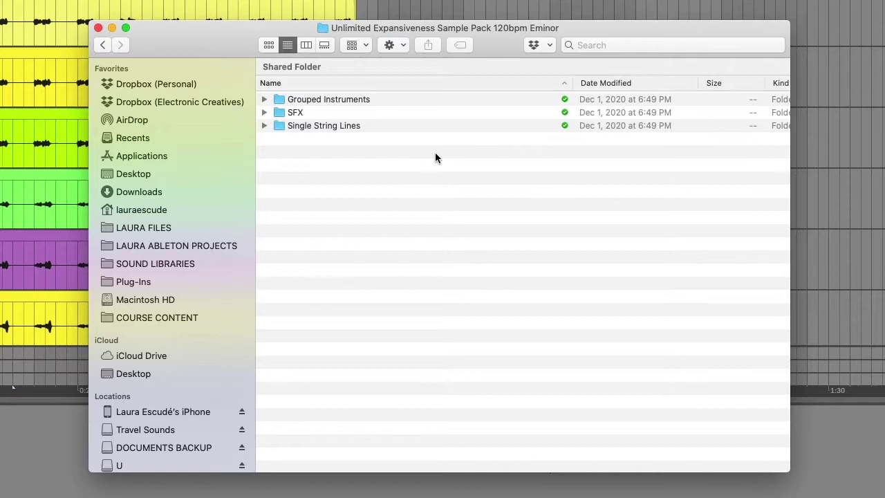
{"action": "double_click", "coordinate": [342, 101]}
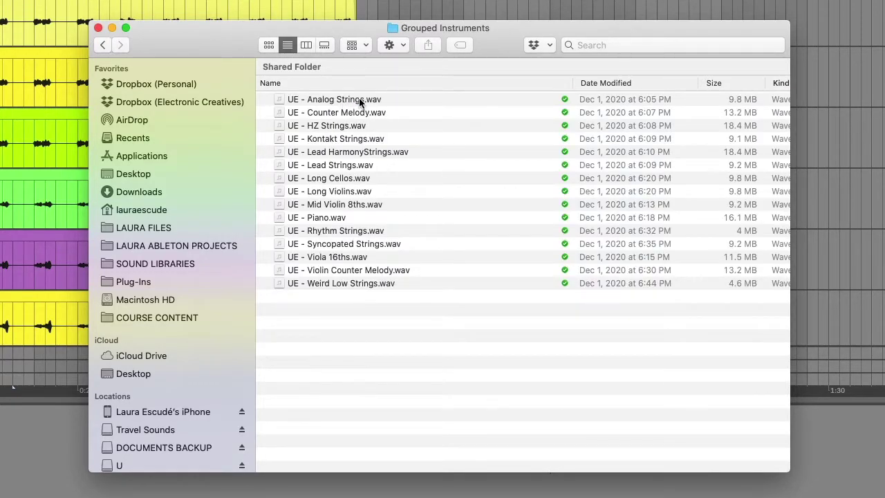
Preview the audio of UE - Analog Strings.wav and UE - Lead HarmonyStrings.wav
{"action": "left_click", "coordinate": [358, 102]}
{"action": "key", "text": "space"}
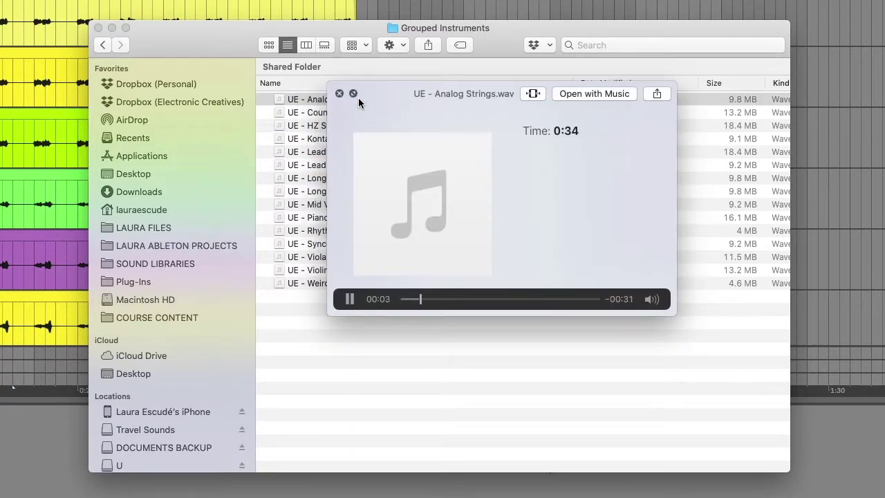
{"action": "key", "text": "space"}
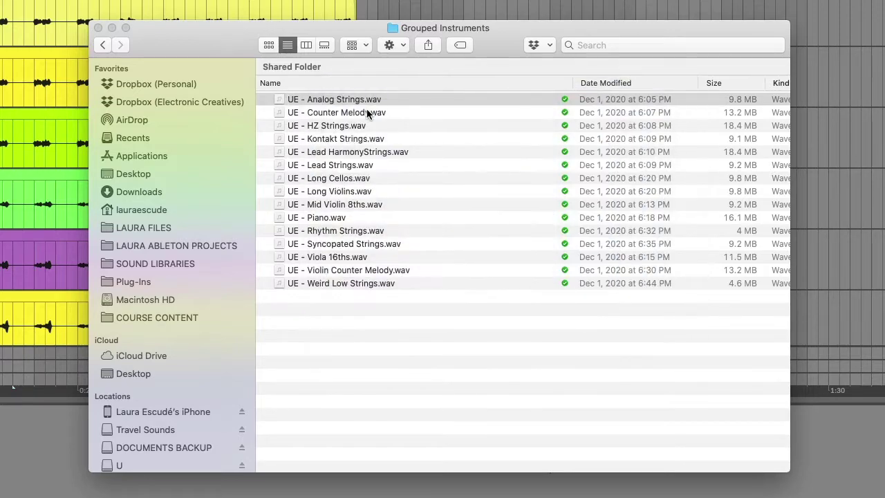
{"action": "left_click", "coordinate": [351, 153]}
{"action": "key", "text": "space"}
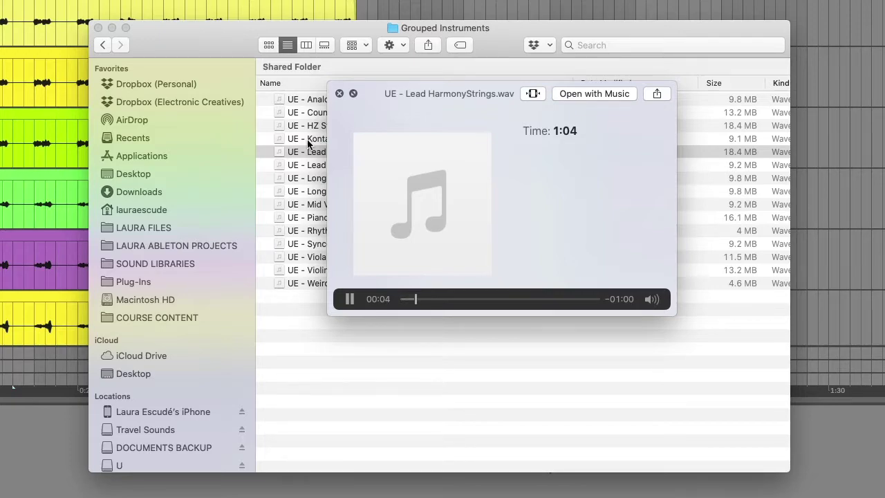
{"action": "key", "text": "space"}
Go back to the sample pack folder, open SFX, and preview UE - Cello Bounce.wav
{"action": "left_click", "coordinate": [103, 44]}
{"action": "left_click", "coordinate": [329, 115]}
{"action": "double_click", "coordinate": [328, 115]}
{"action": "left_click", "coordinate": [355, 116]}
{"action": "key", "text": "space"}
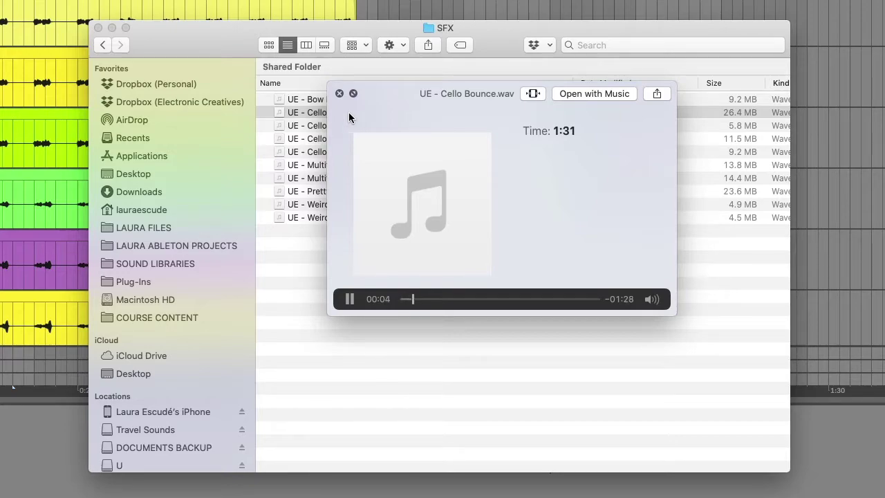
{"action": "key", "text": "space"}
Go back to the sample pack folder, open Single String Lines, and look through its violin and viola files
{"action": "left_click", "coordinate": [103, 44]}
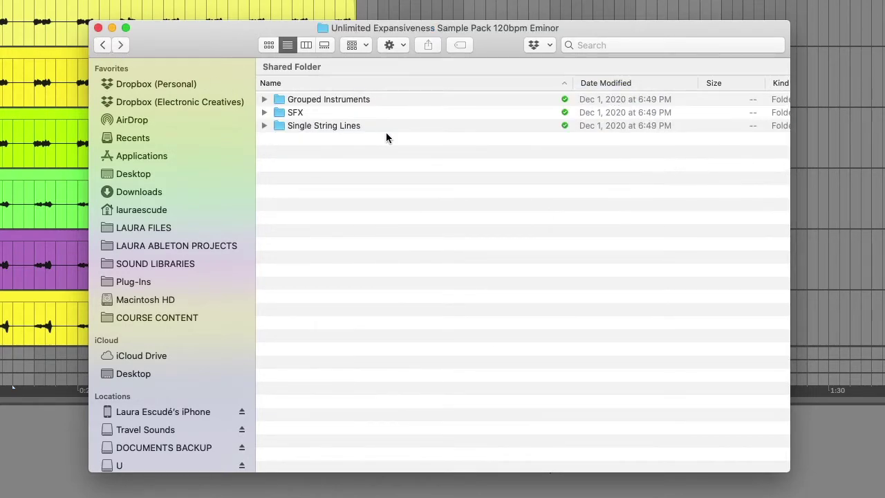
{"action": "left_click", "coordinate": [344, 125]}
{"action": "double_click", "coordinate": [343, 126]}
{"action": "scroll", "coordinate": [391, 149], "scroll_direction": "up", "scroll_amount": 10}
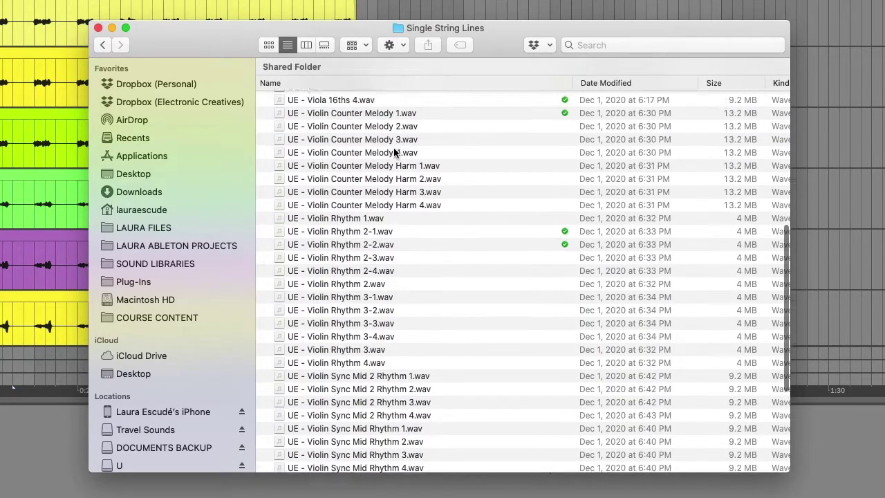
{"action": "scroll", "coordinate": [394, 152], "scroll_direction": "down", "scroll_amount": 10}
Preview UE - Violin Sync Rhythm 2 Low 1.wav, skip ahead to around its middle, and close the preview
{"action": "left_click", "coordinate": [373, 335]}
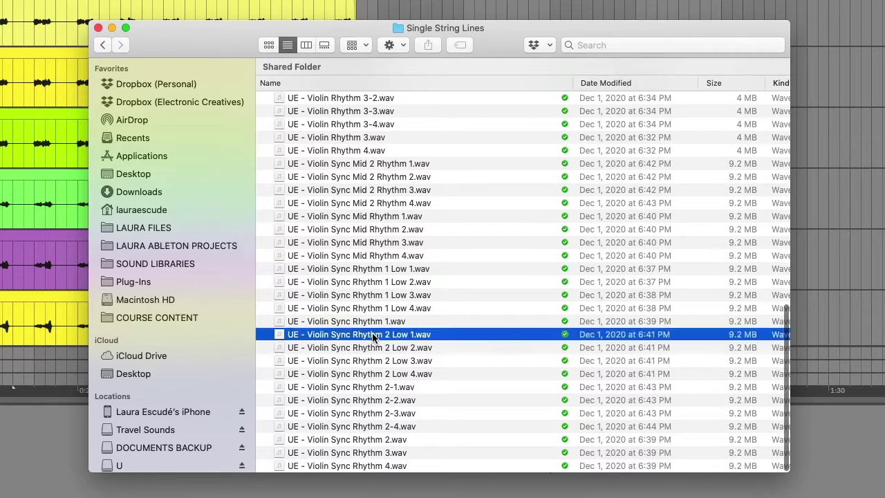
{"action": "key", "text": "space"}
{"action": "left_click_drag", "start_coordinate": [434, 302], "coordinate": [483, 304]}
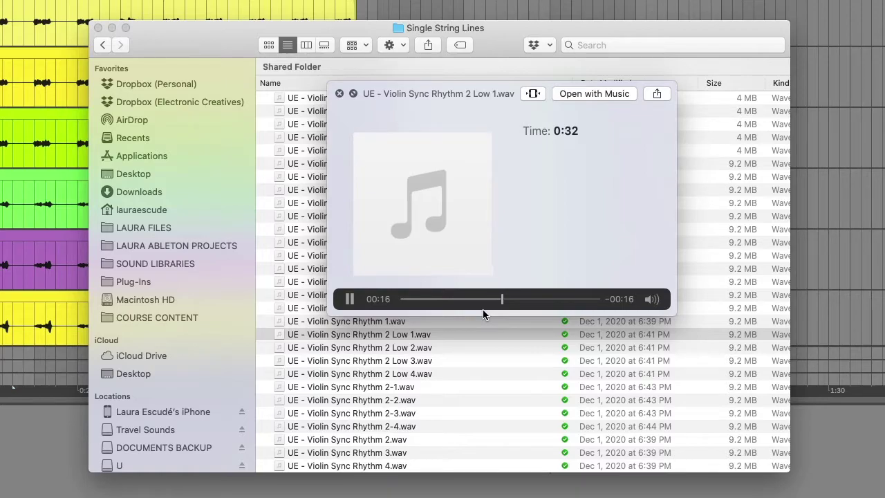
{"action": "key", "text": "space"}
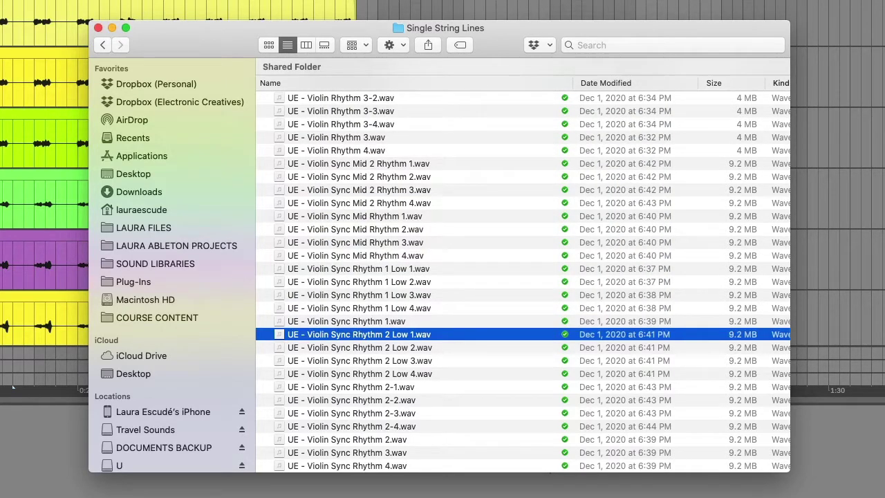